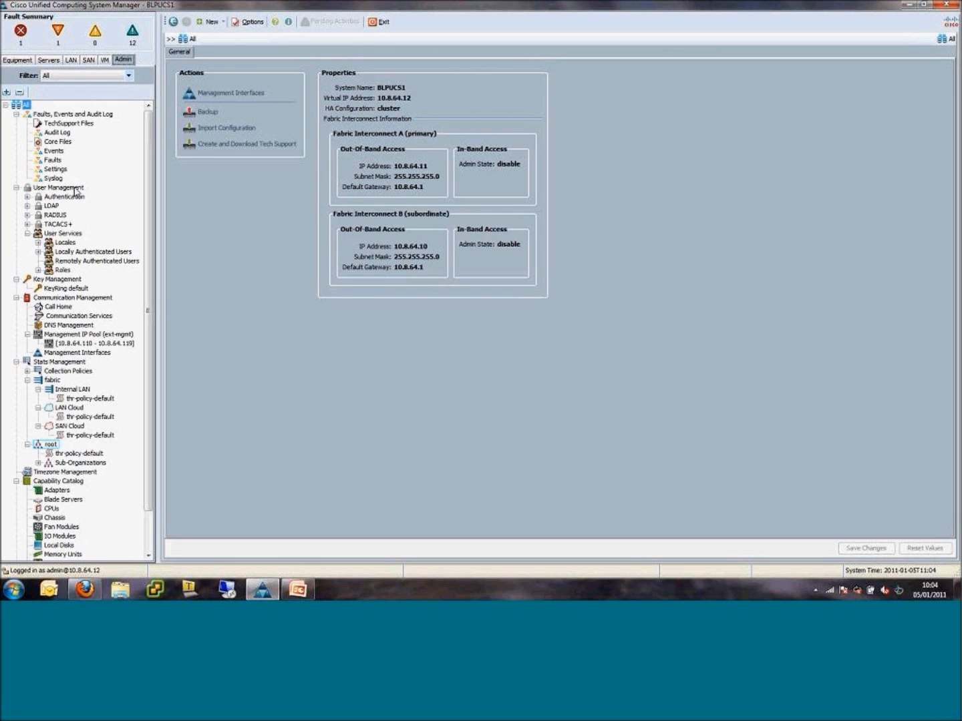
View the authentication settings and the user services under User Management in the administration tree
{"action": "left_click", "coordinate": [74, 187]}
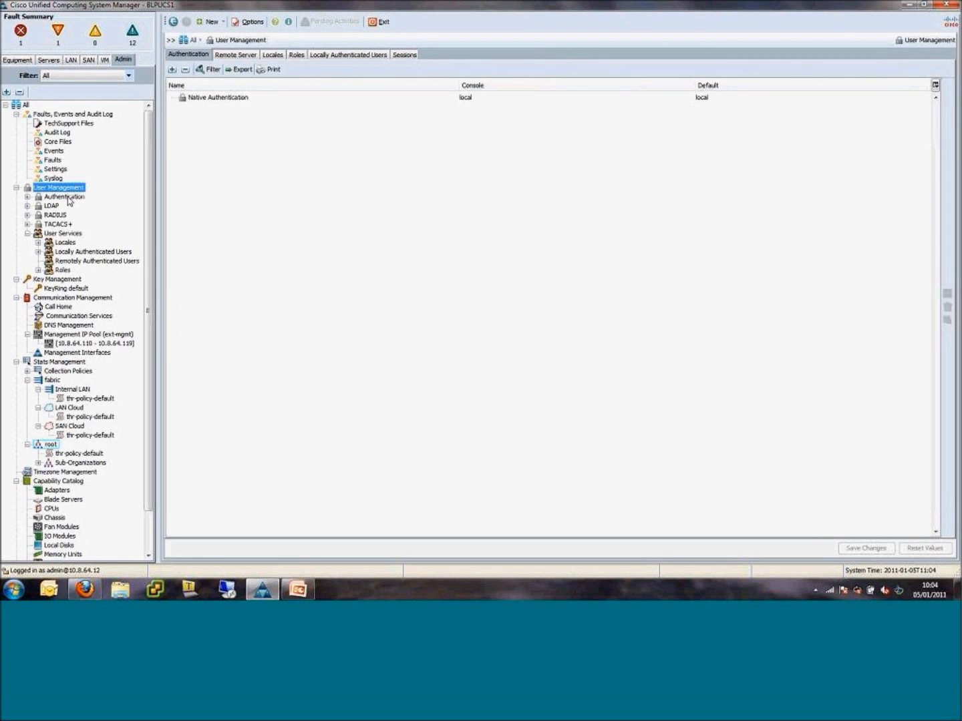
{"action": "left_click", "coordinate": [67, 197]}
{"action": "left_click", "coordinate": [64, 233]}
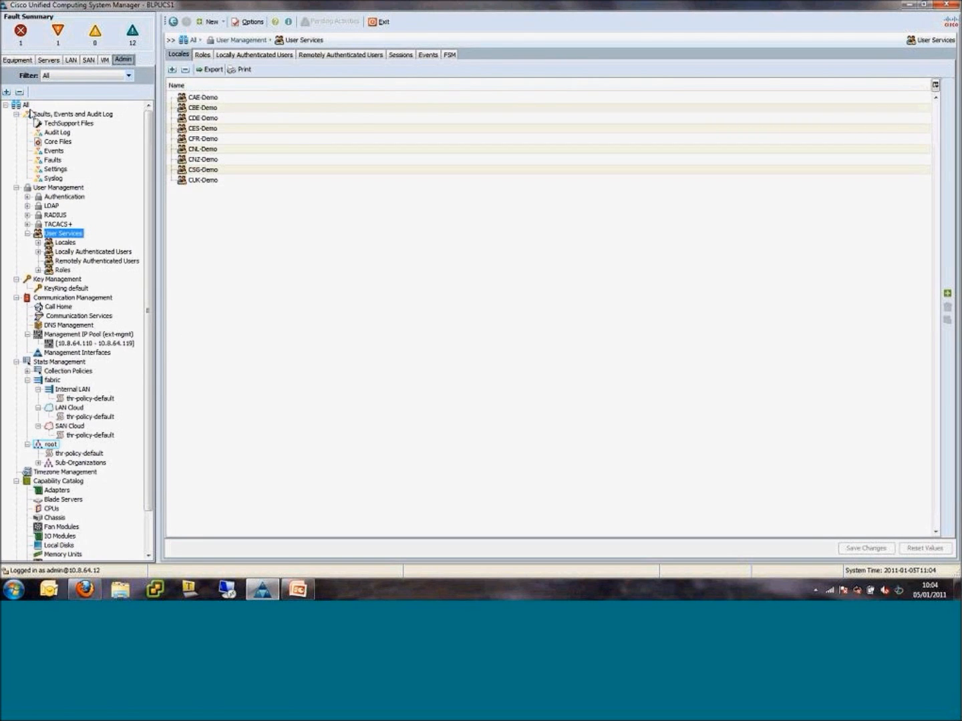
Filter the administration tree to show only User Management
{"action": "left_click", "coordinate": [92, 77]}
{"action": "mouse_move", "coordinate": [131, 110]}
{"action": "left_mouse_down"}
{"action": "mouse_move", "coordinate": [132, 123]}
{"action": "mouse_move", "coordinate": [134, 101]}
{"action": "left_mouse_up"}
{"action": "left_click", "coordinate": [117, 88]}
{"action": "left_click", "coordinate": [118, 80]}
{"action": "left_click", "coordinate": [119, 80]}
{"action": "left_click", "coordinate": [119, 80]}
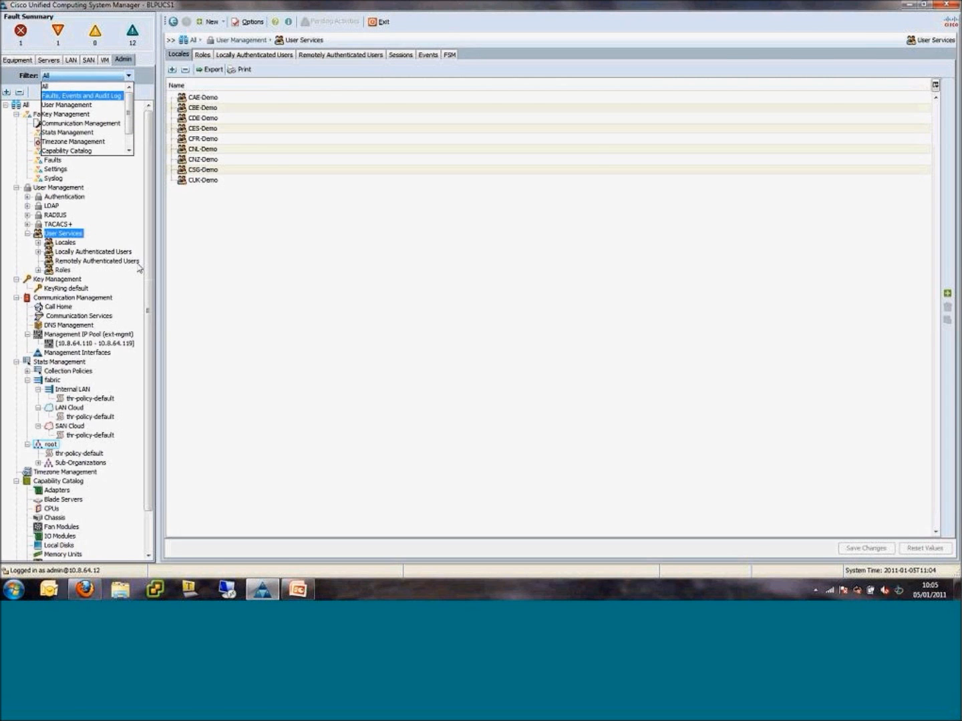
{"action": "key", "text": "Return"}
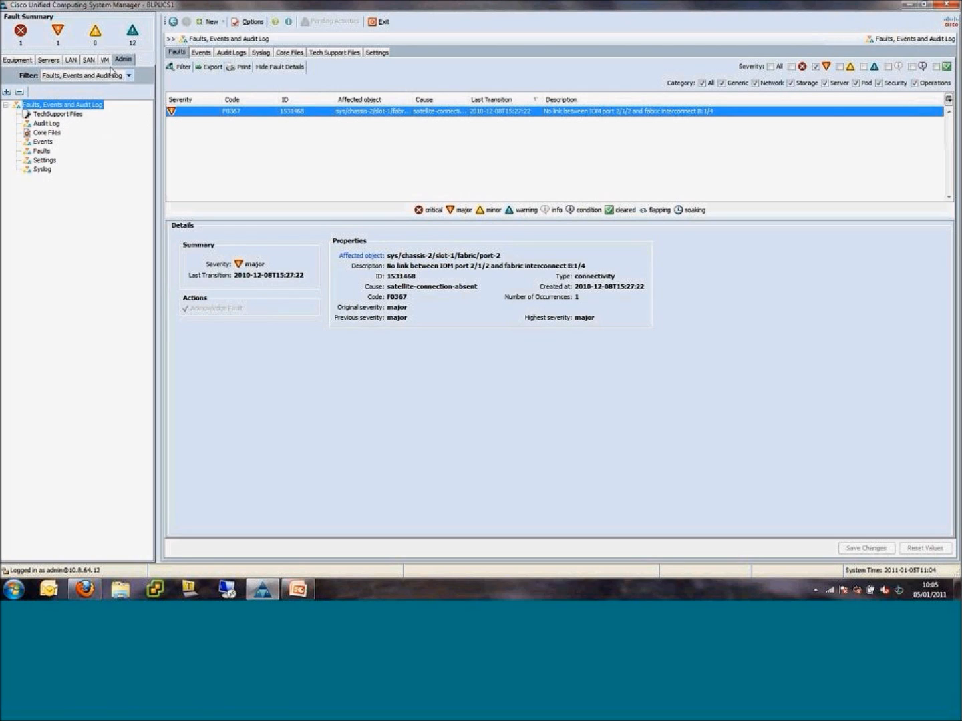
{"action": "left_click", "coordinate": [110, 75]}
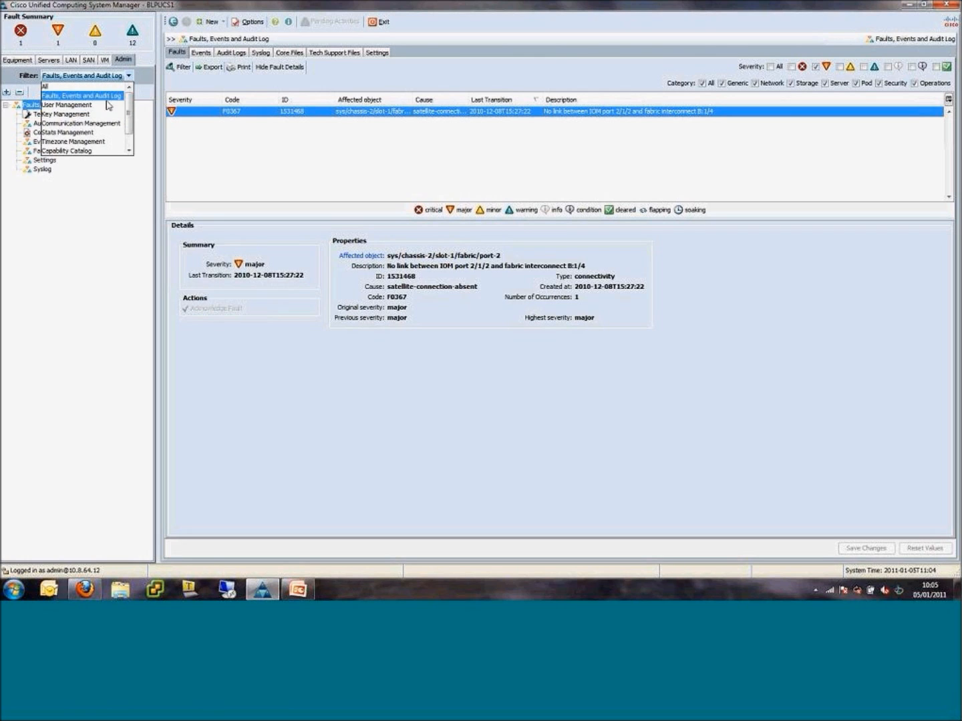
{"action": "left_click", "coordinate": [111, 105]}
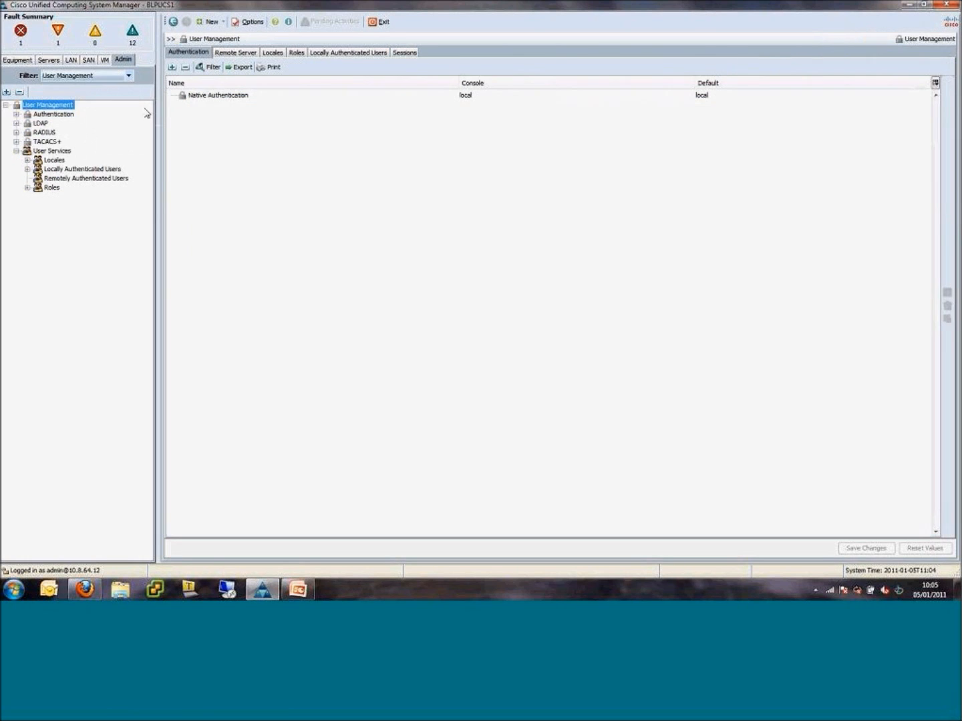
Expand the user roles and examine the full list of privileges for the admin role
{"action": "left_click", "coordinate": [28, 188]}
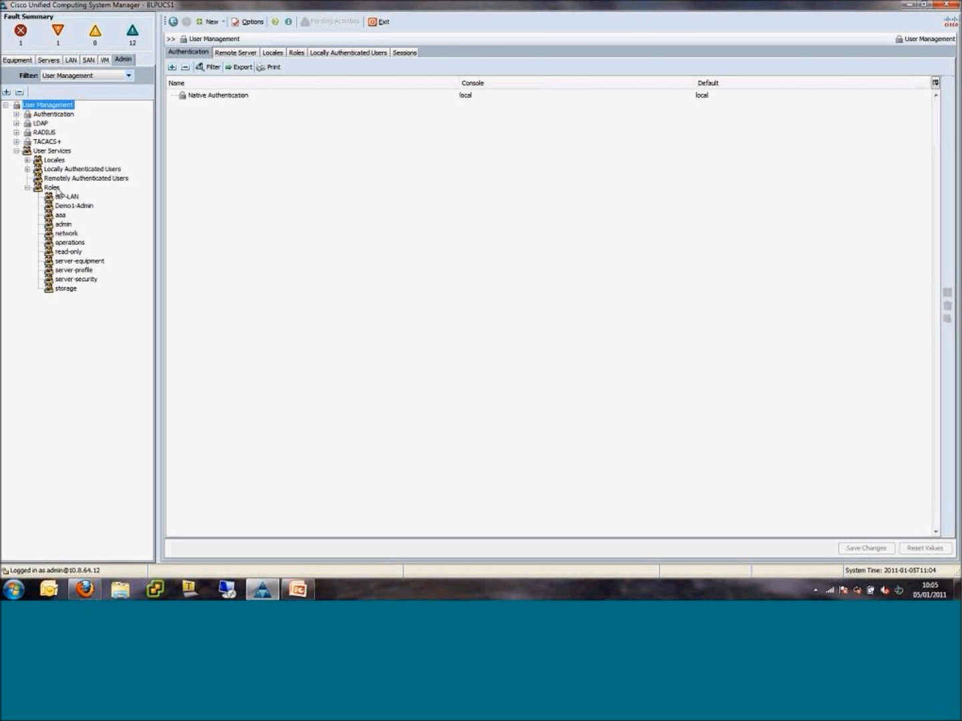
{"action": "left_click", "coordinate": [56, 190]}
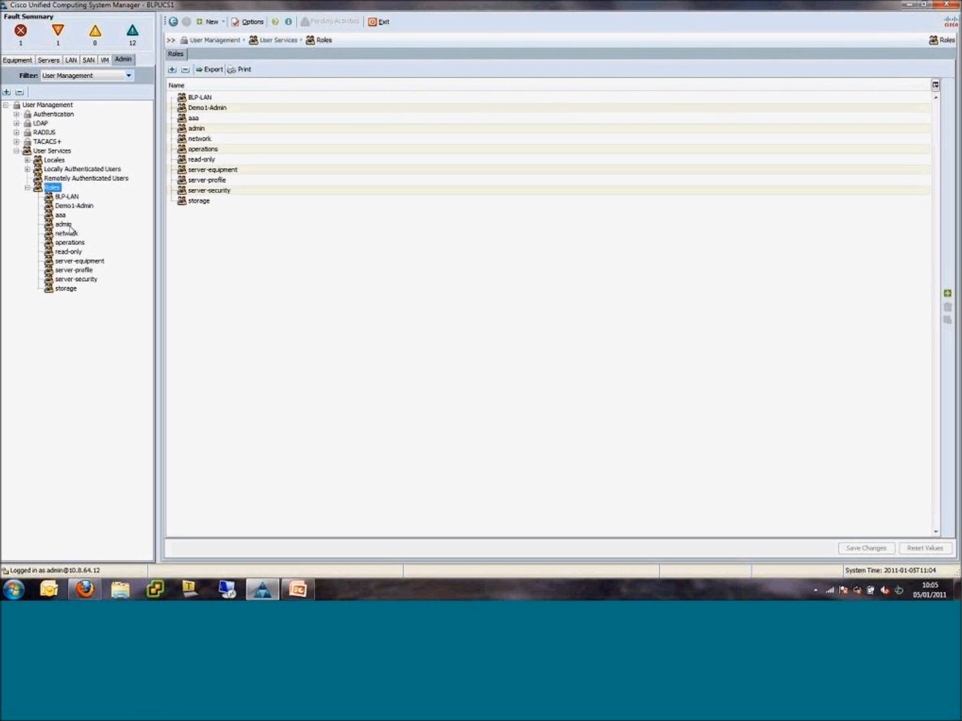
{"action": "left_click", "coordinate": [66, 225]}
{"action": "left_click_drag", "start_coordinate": [483, 136], "coordinate": [491, 217]}
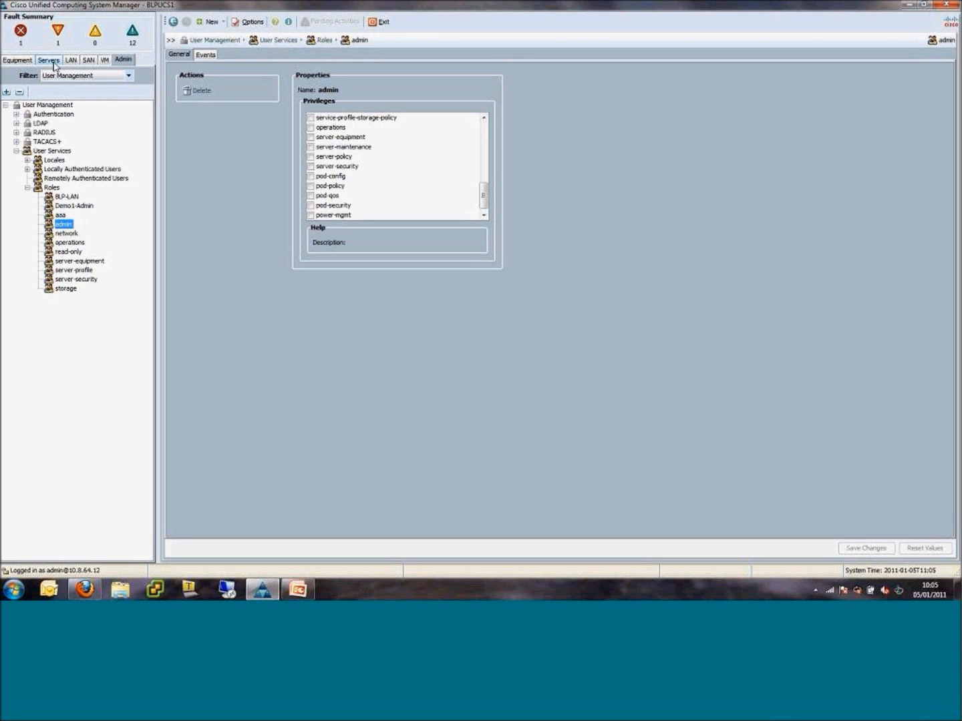
Review the roles assigned to the locally authenticated users networkAdmin, serverAdmin and storageAdmin
{"action": "left_click", "coordinate": [27, 170]}
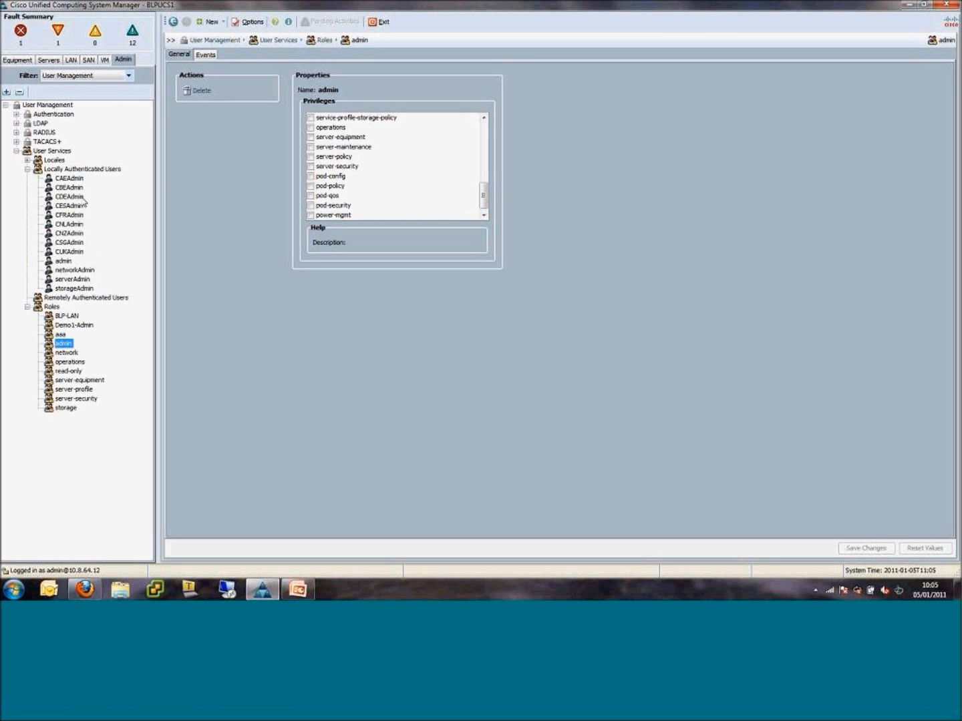
{"action": "left_click", "coordinate": [100, 271]}
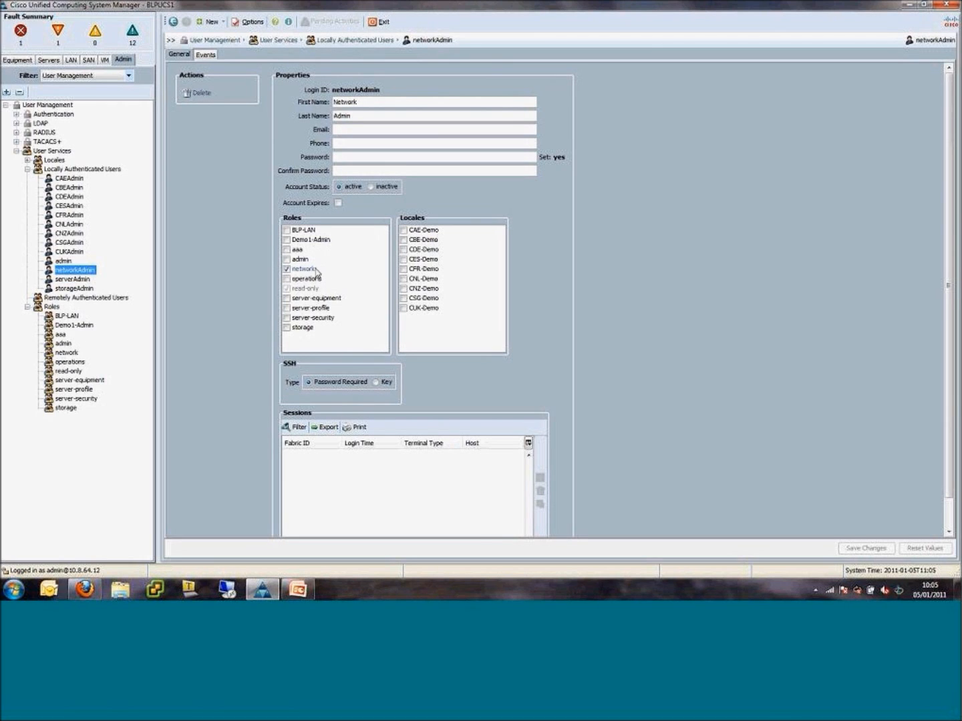
{"action": "left_click", "coordinate": [73, 279]}
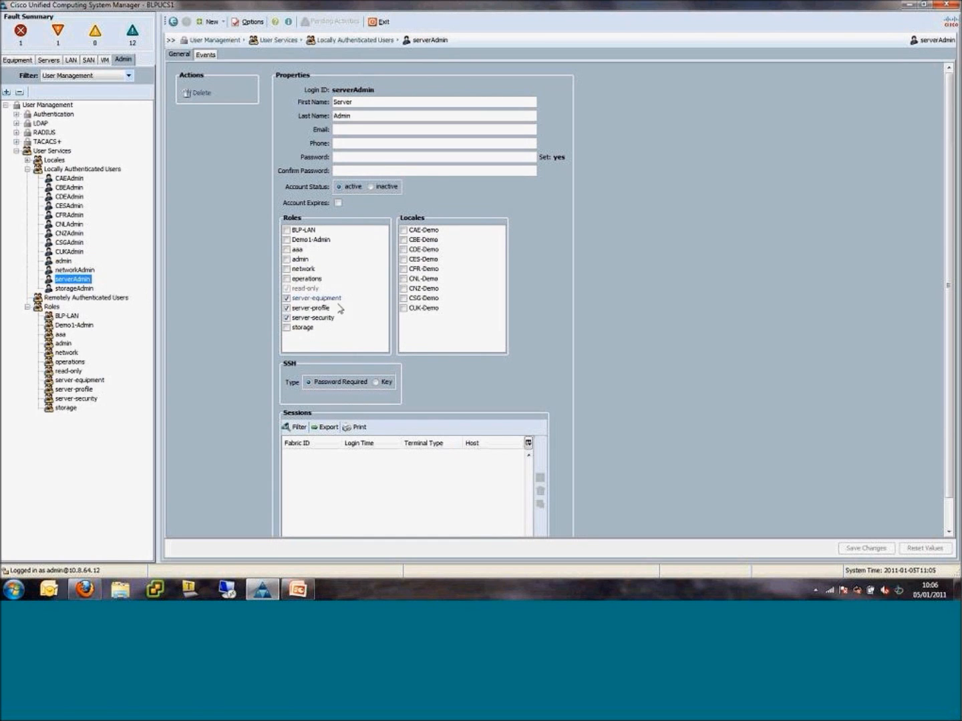
{"action": "left_click", "coordinate": [75, 289]}
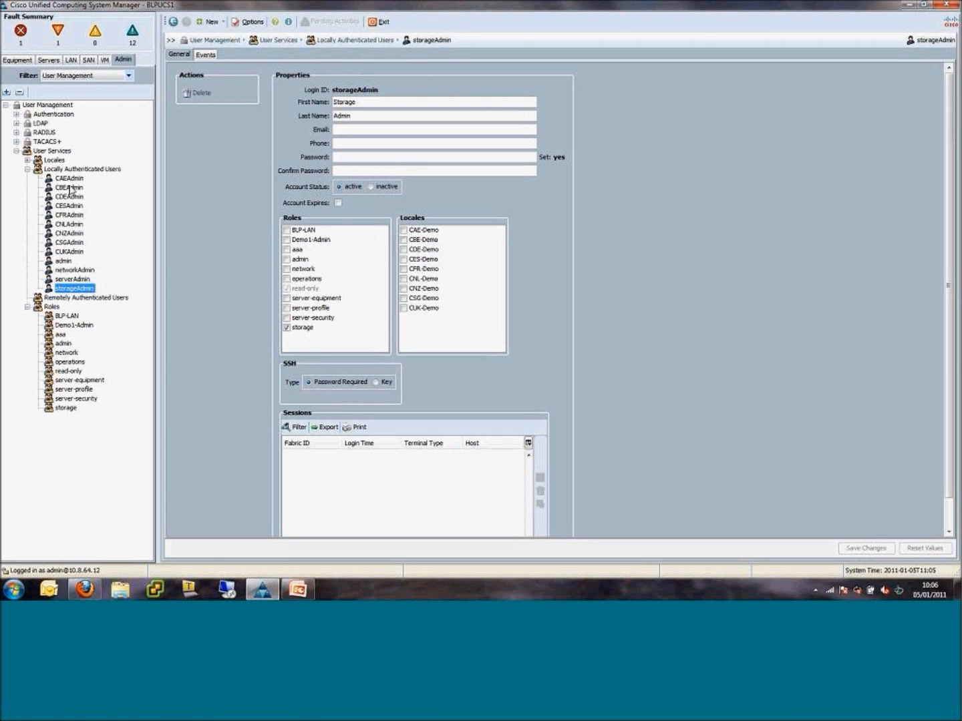
Expand the locales and inspect the properties of the organization assigned to the CUK-Demo locale
{"action": "left_click", "coordinate": [28, 160]}
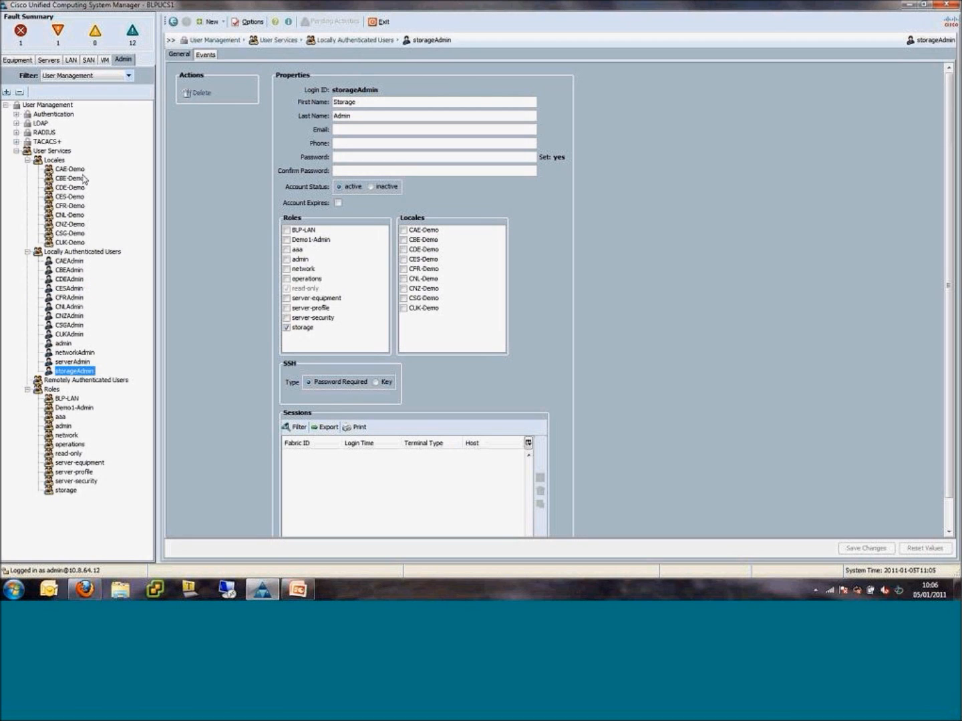
{"action": "left_click", "coordinate": [55, 161]}
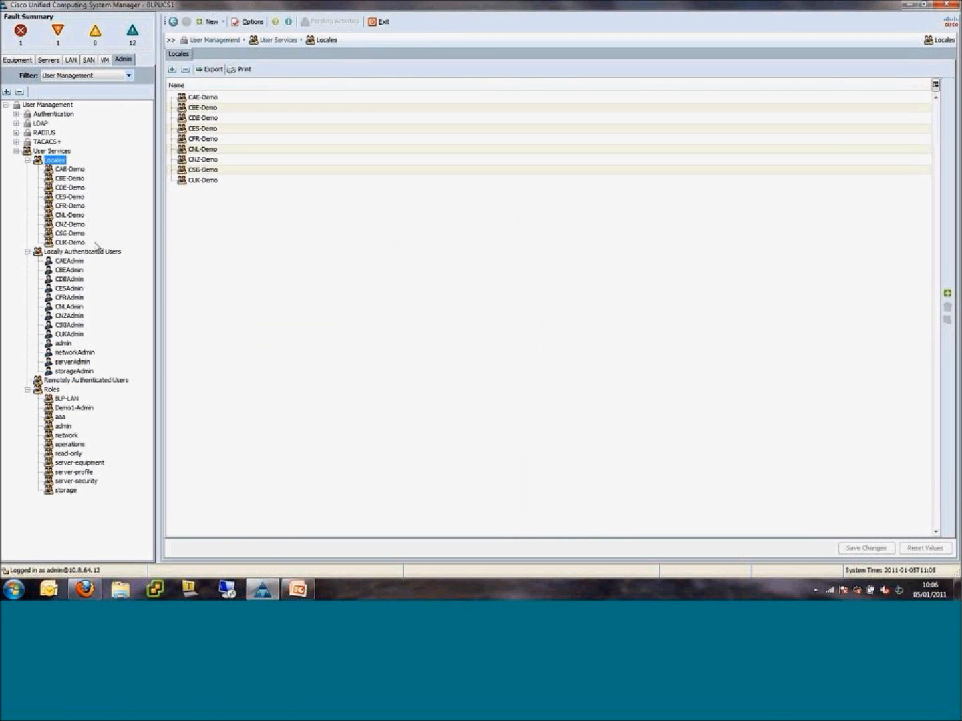
{"action": "left_click", "coordinate": [80, 243]}
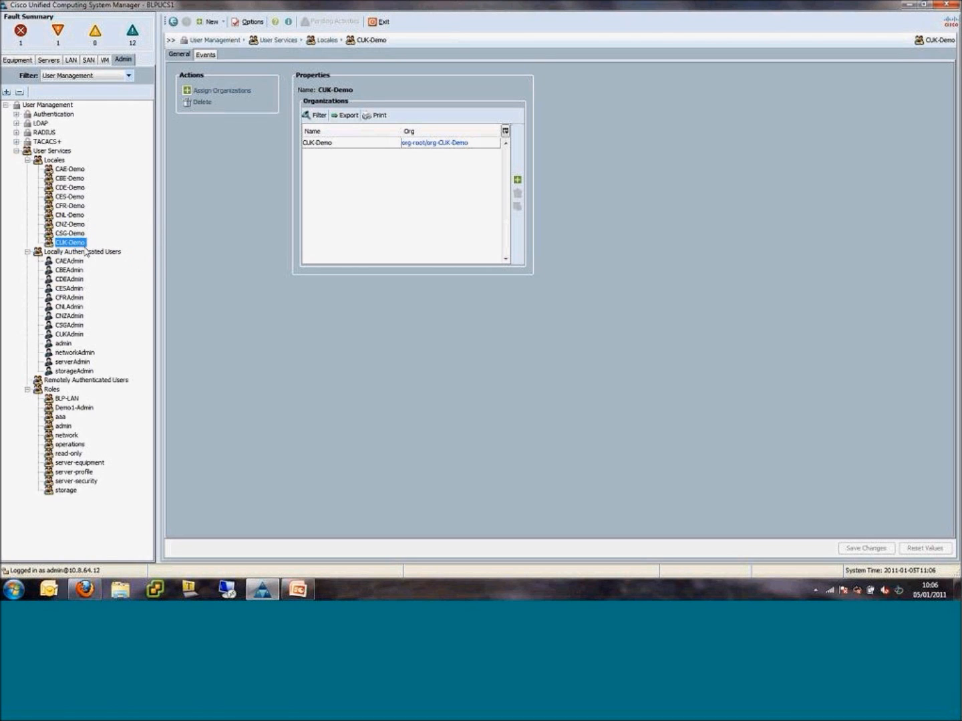
{"action": "left_click", "coordinate": [446, 145]}
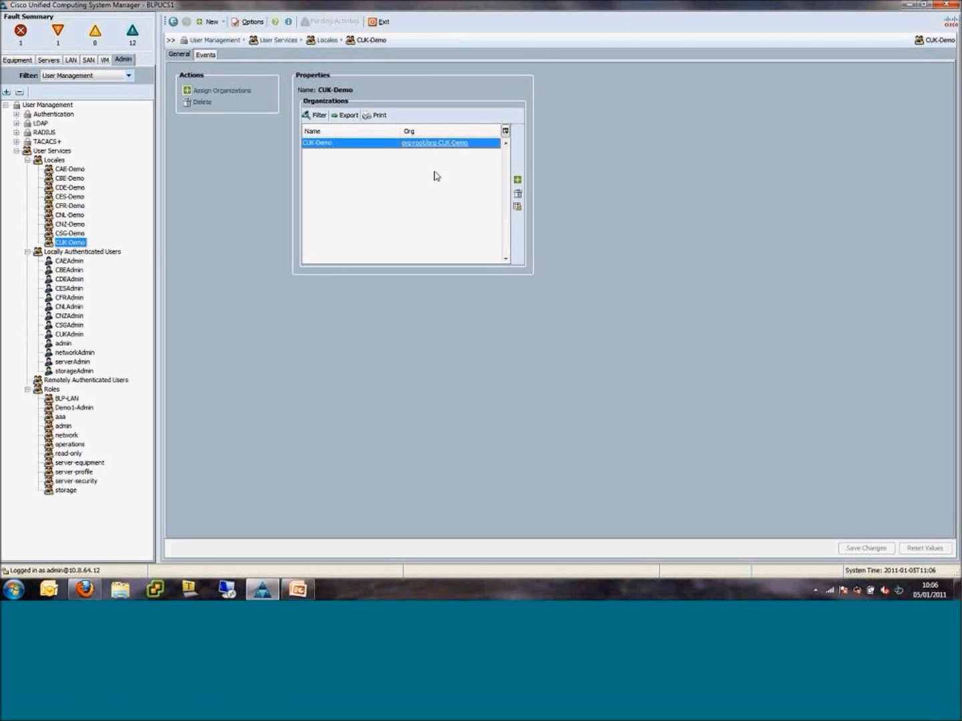
{"action": "left_click", "coordinate": [467, 144]}
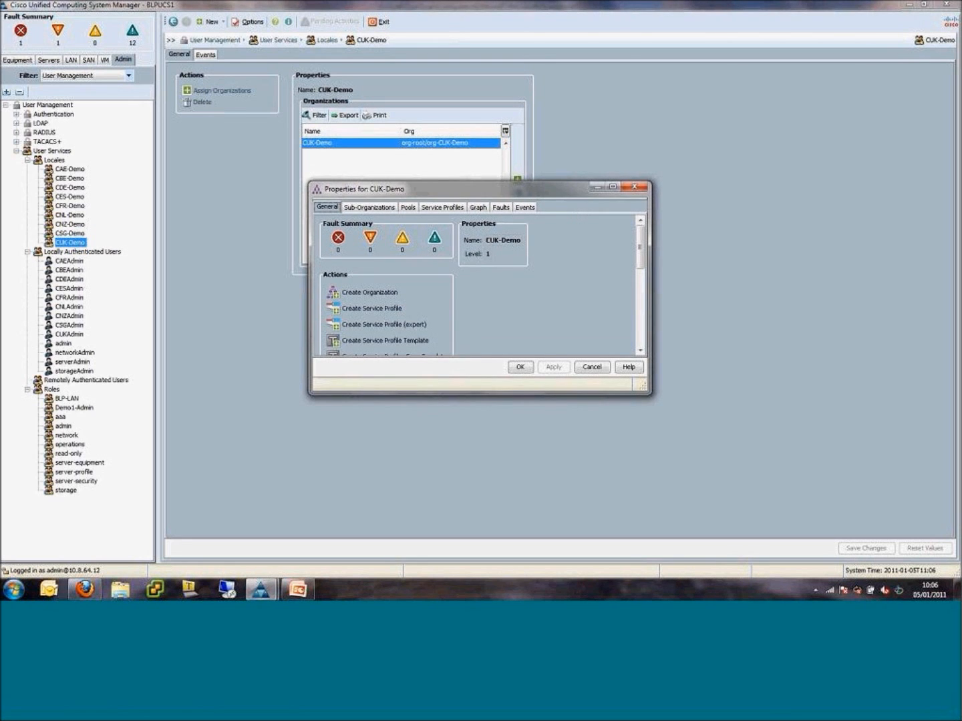
{"action": "left_click", "coordinate": [635, 187]}
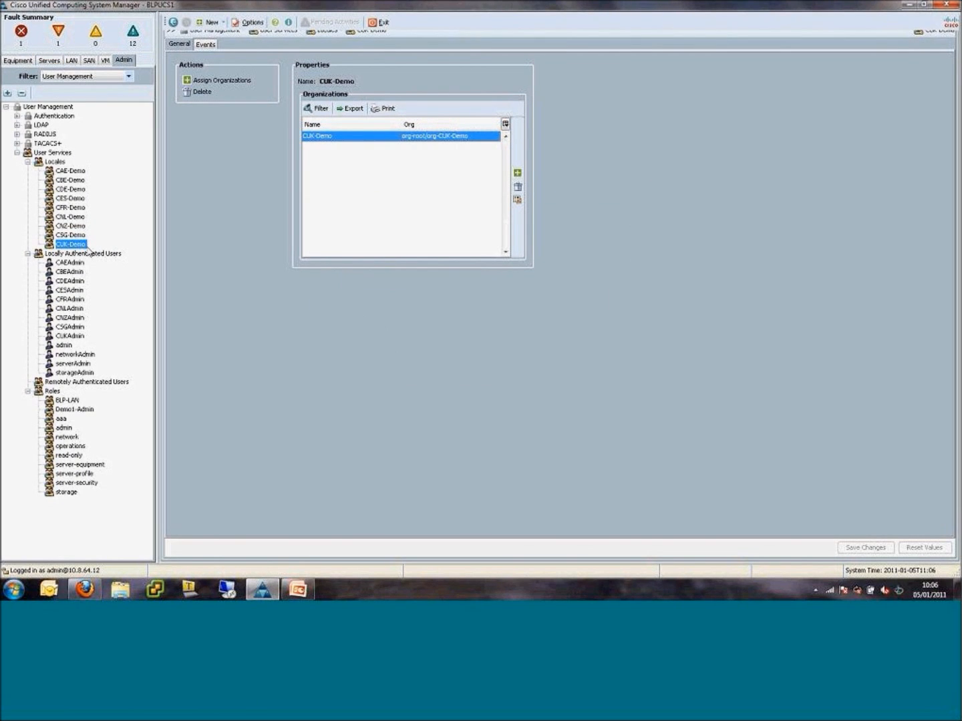
Check the roles and locales of the CUKAdmin user, and view the CUK-Demo sub-organization under the root service profiles
{"action": "left_click", "coordinate": [80, 337]}
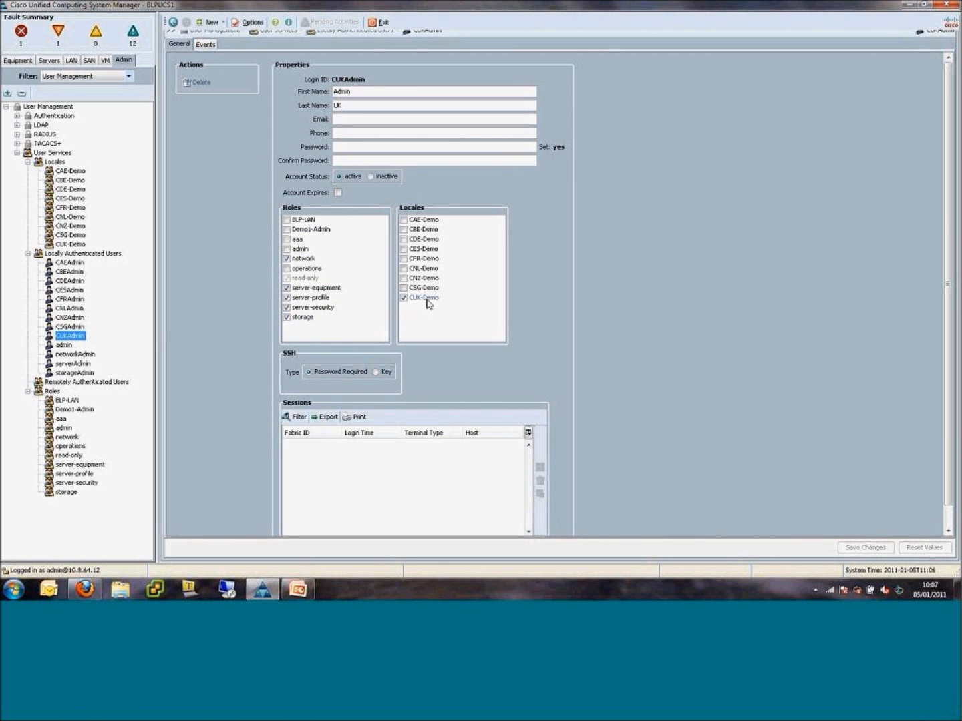
{"action": "left_click", "coordinate": [49, 60]}
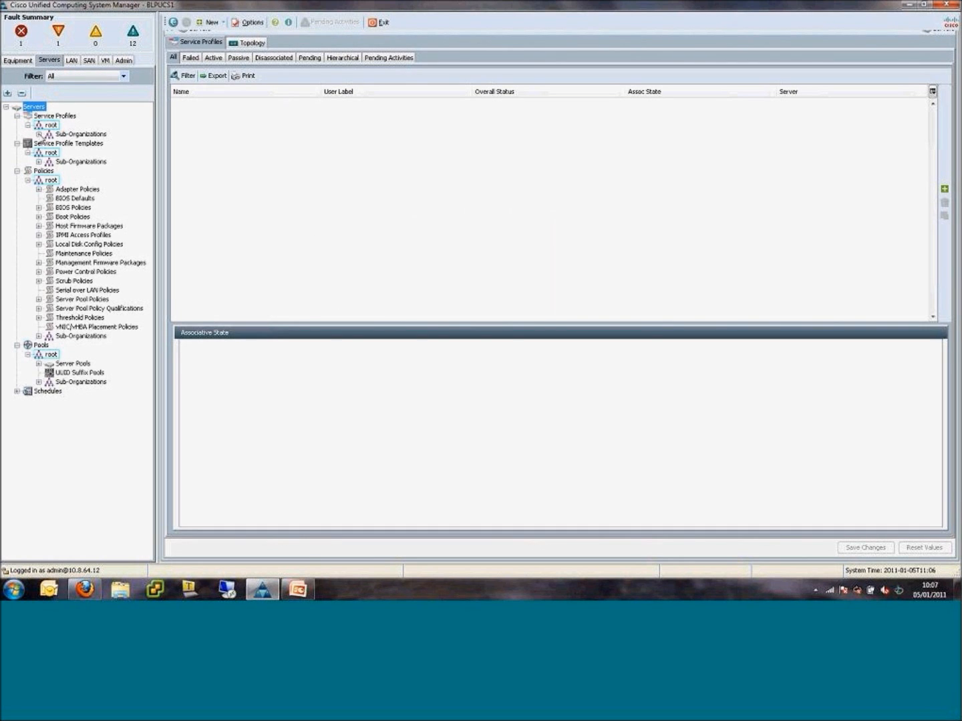
{"action": "left_click", "coordinate": [50, 308]}
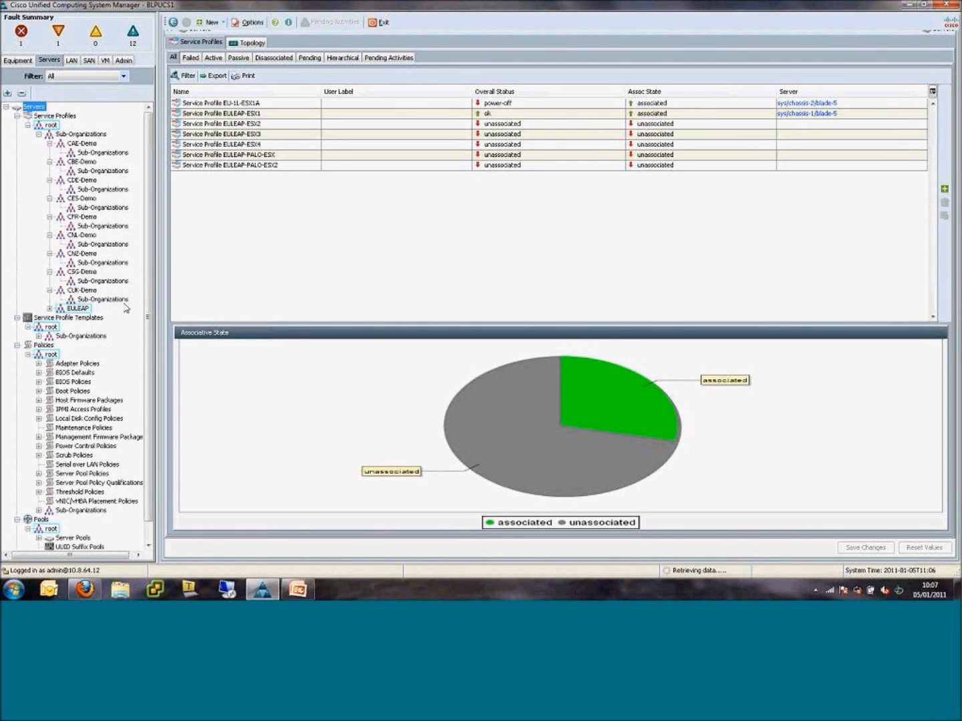
{"action": "left_click", "coordinate": [83, 291]}
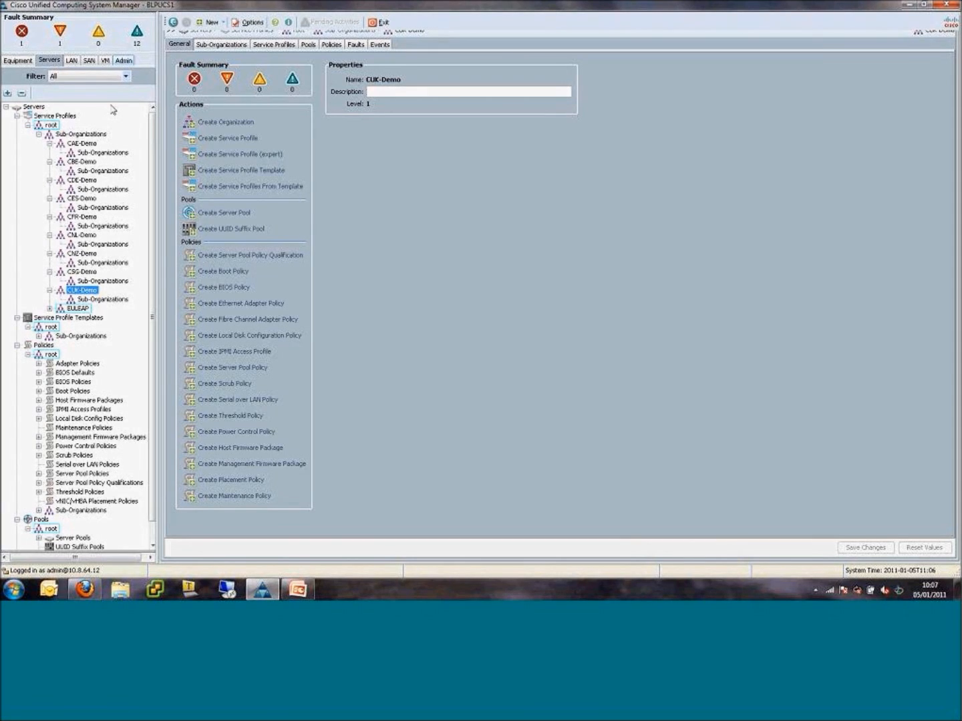
Return to User Management and examine the LDAP, RADIUS and TACACS+ settings with their provider entries
{"action": "left_click", "coordinate": [124, 60]}
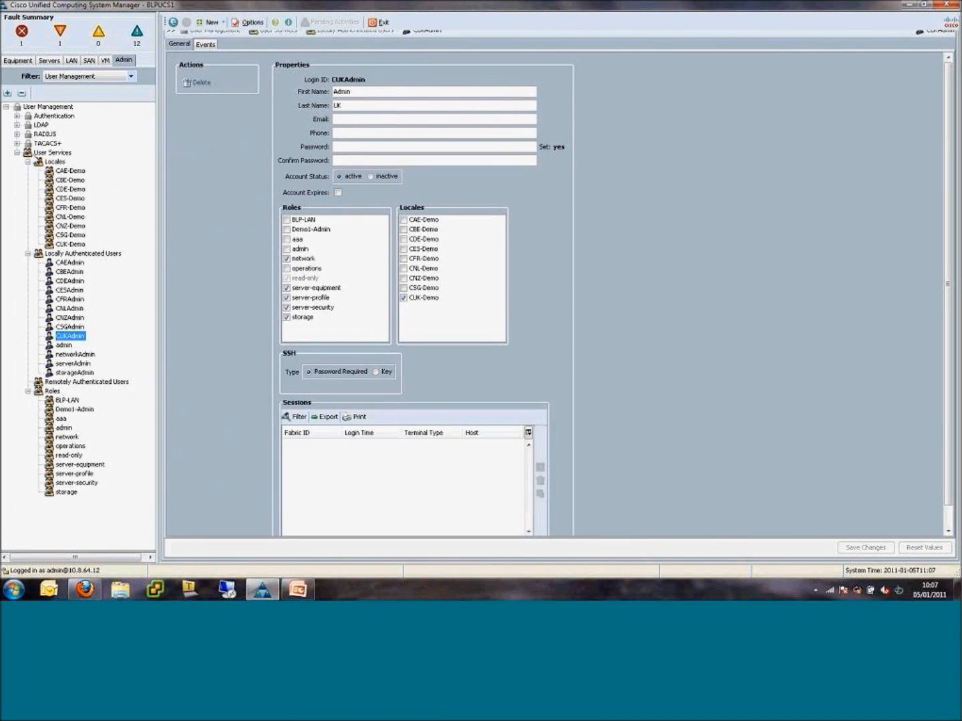
{"action": "left_click", "coordinate": [17, 125]}
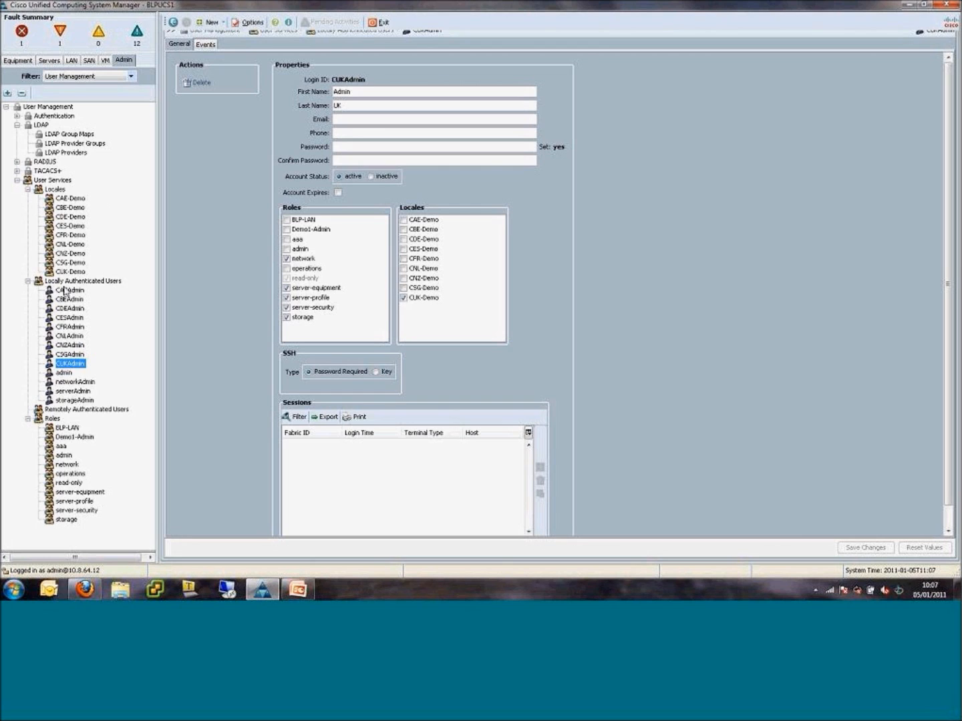
{"action": "left_click", "coordinate": [77, 281]}
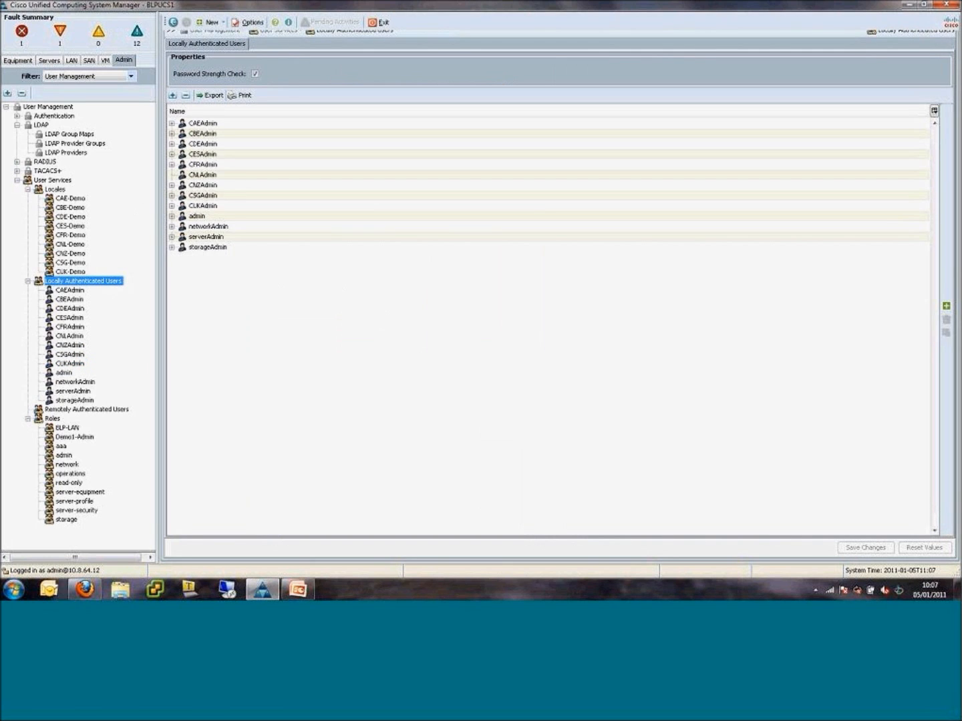
{"action": "left_click", "coordinate": [42, 127]}
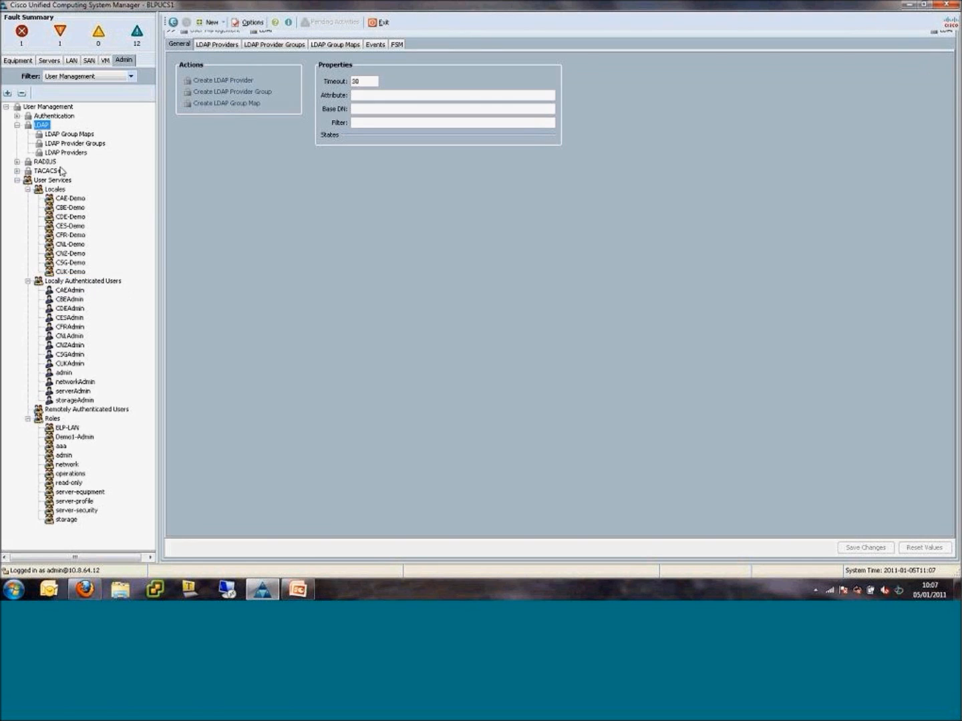
{"action": "left_click", "coordinate": [48, 163]}
{"action": "left_click", "coordinate": [55, 171]}
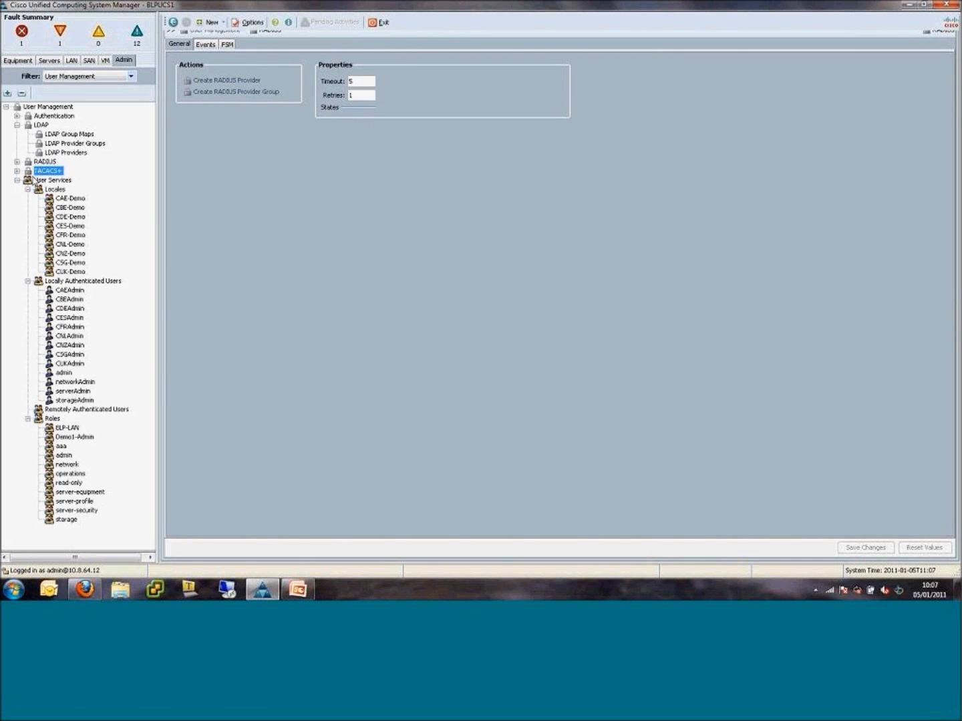
{"action": "left_click", "coordinate": [17, 171]}
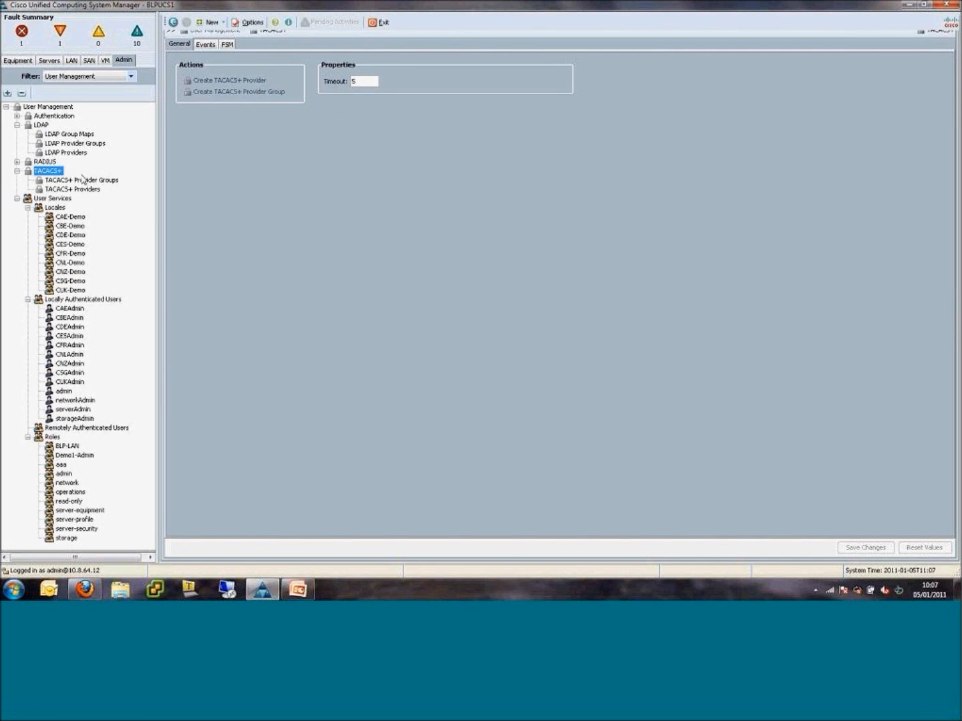
{"action": "left_click", "coordinate": [17, 162]}
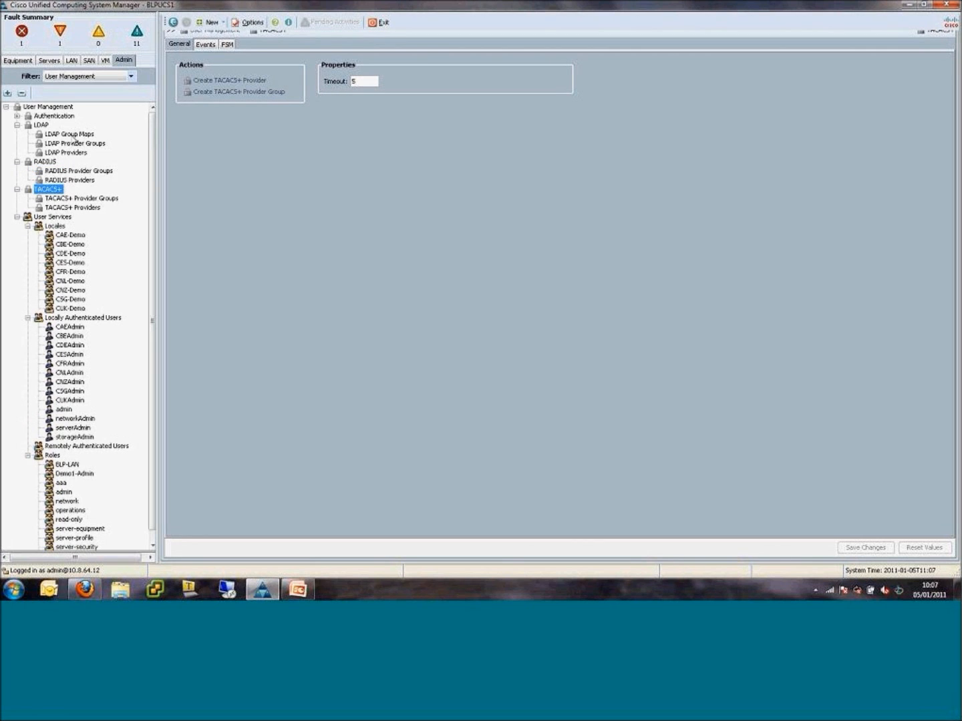
{"action": "left_click", "coordinate": [67, 134]}
{"action": "left_click", "coordinate": [43, 126]}
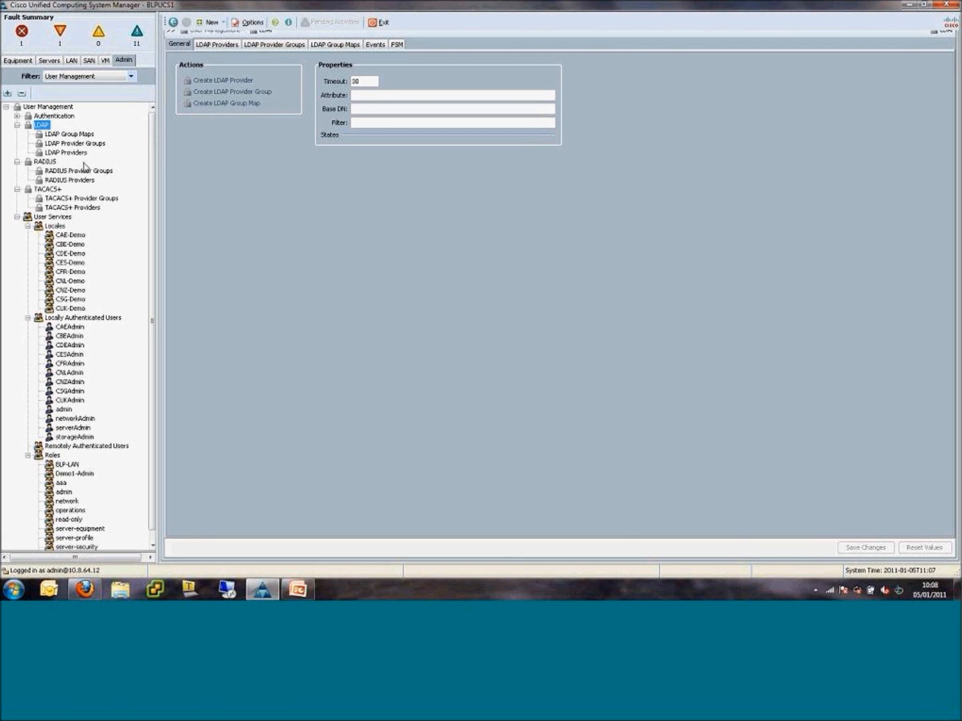
View the VMware integration page and expand Fabric A and Fabric B under the SAN Cloud
{"action": "left_click", "coordinate": [106, 60]}
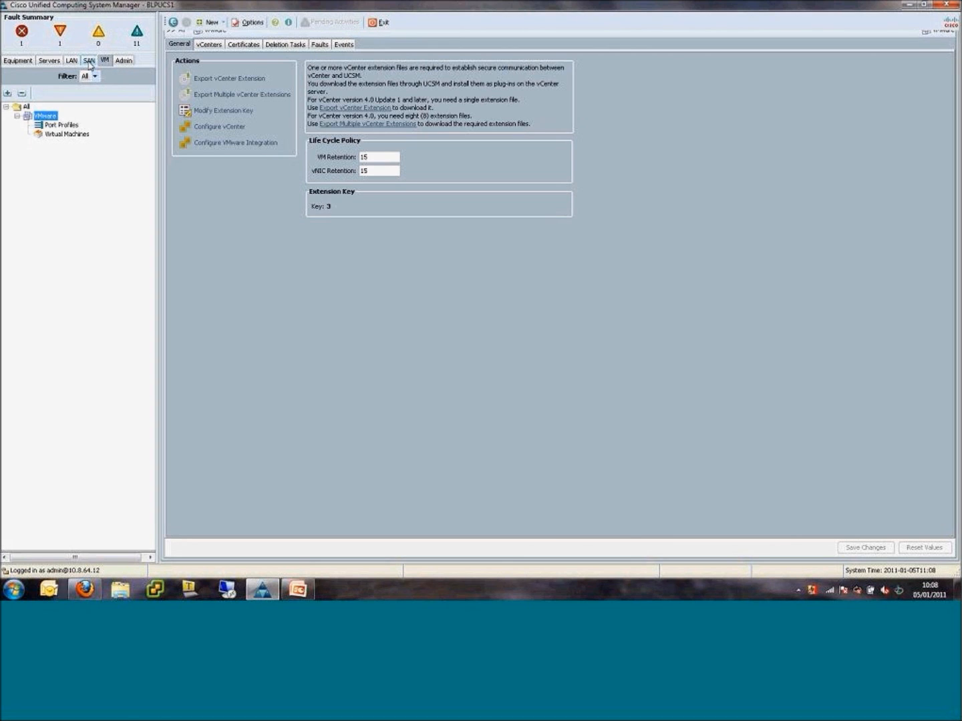
{"action": "left_click", "coordinate": [89, 61]}
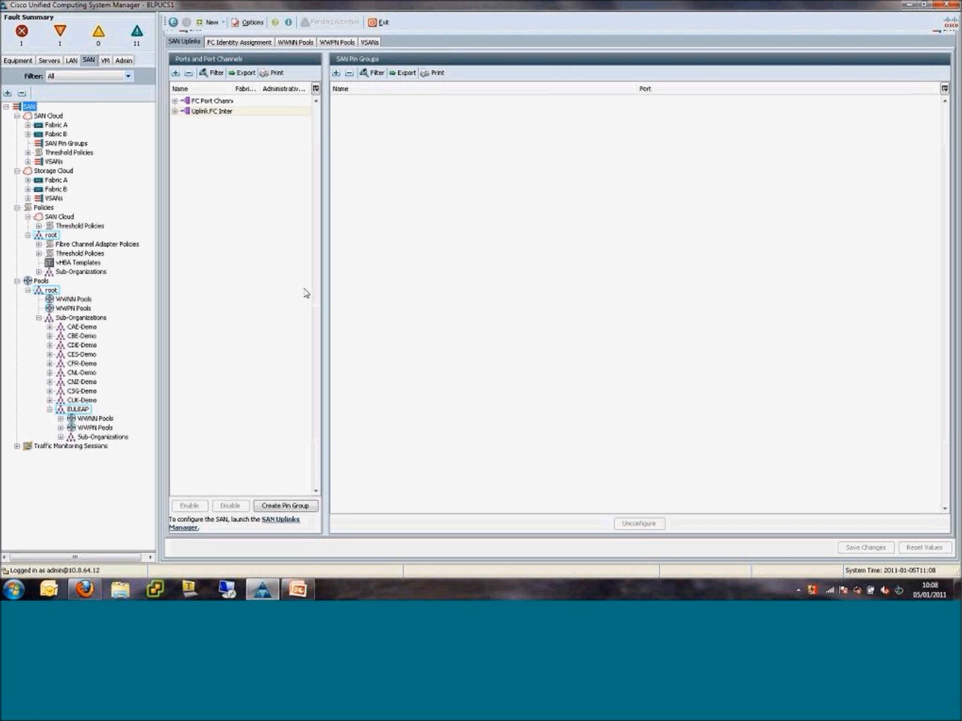
{"action": "left_click", "coordinate": [28, 125]}
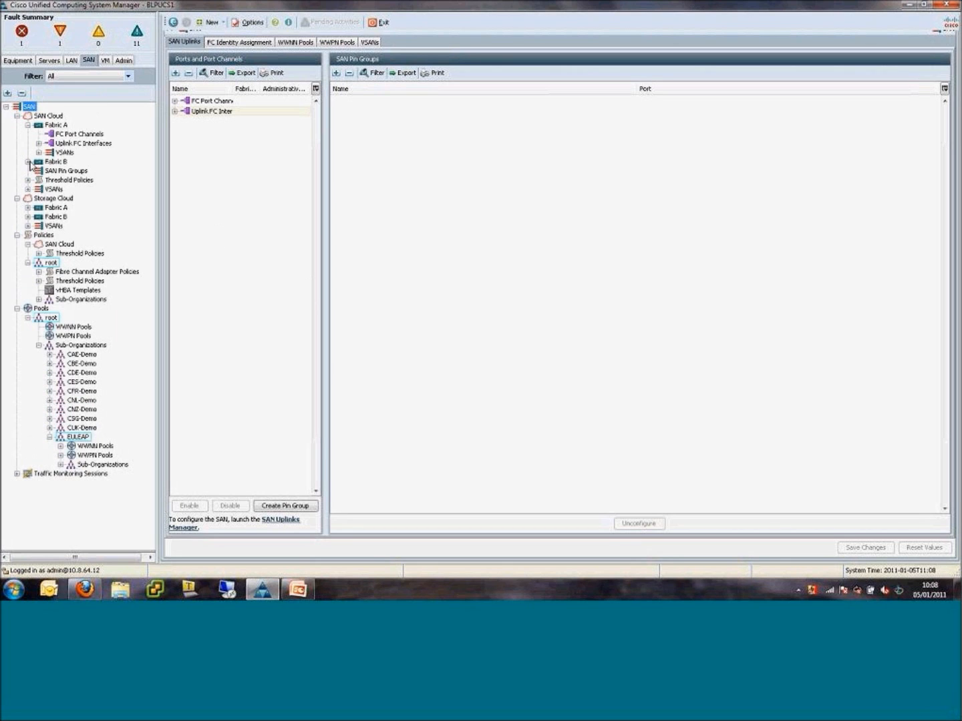
{"action": "left_click", "coordinate": [28, 161]}
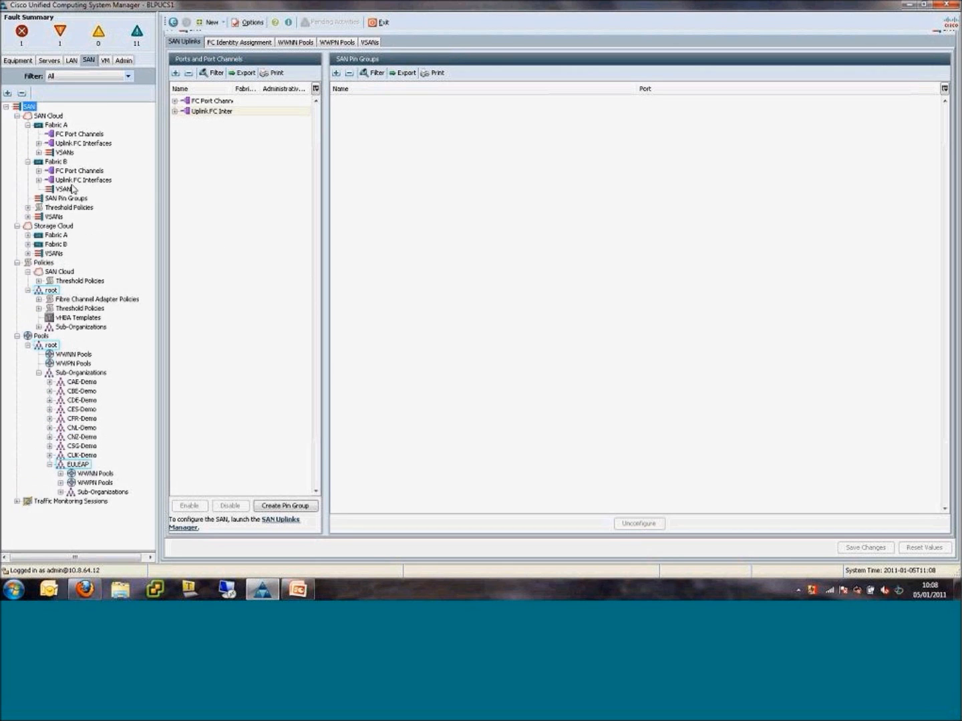
Expand the FC port channels and uplink FC interfaces of Fabric A and B, and inspect individual interfaces and FC Port-Channel 11
{"action": "left_click", "coordinate": [39, 171]}
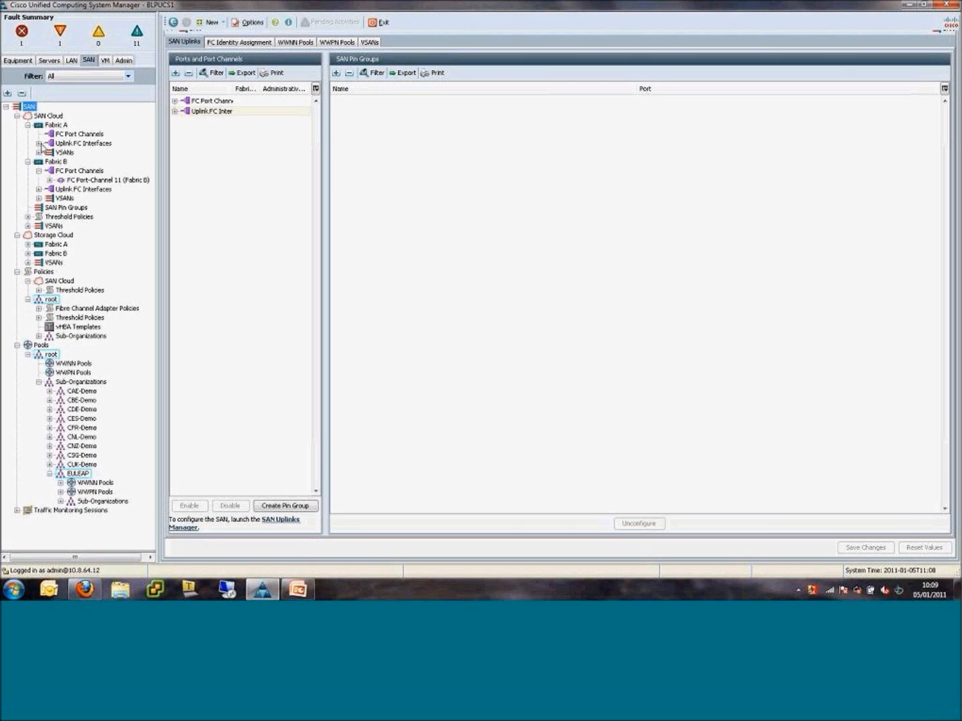
{"action": "left_click", "coordinate": [38, 189]}
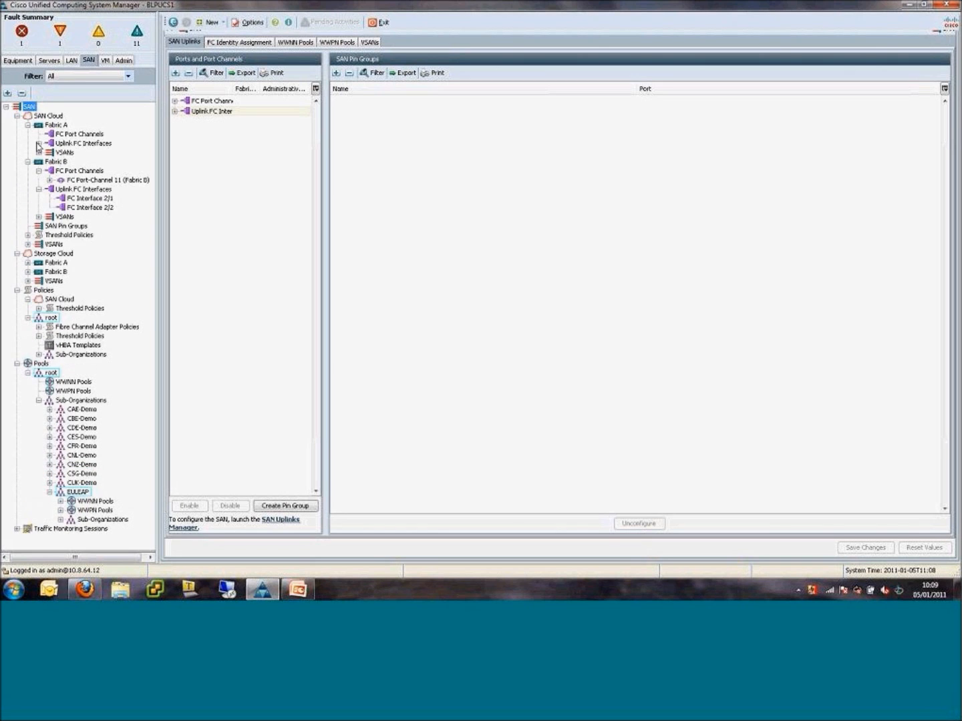
{"action": "left_click", "coordinate": [39, 143]}
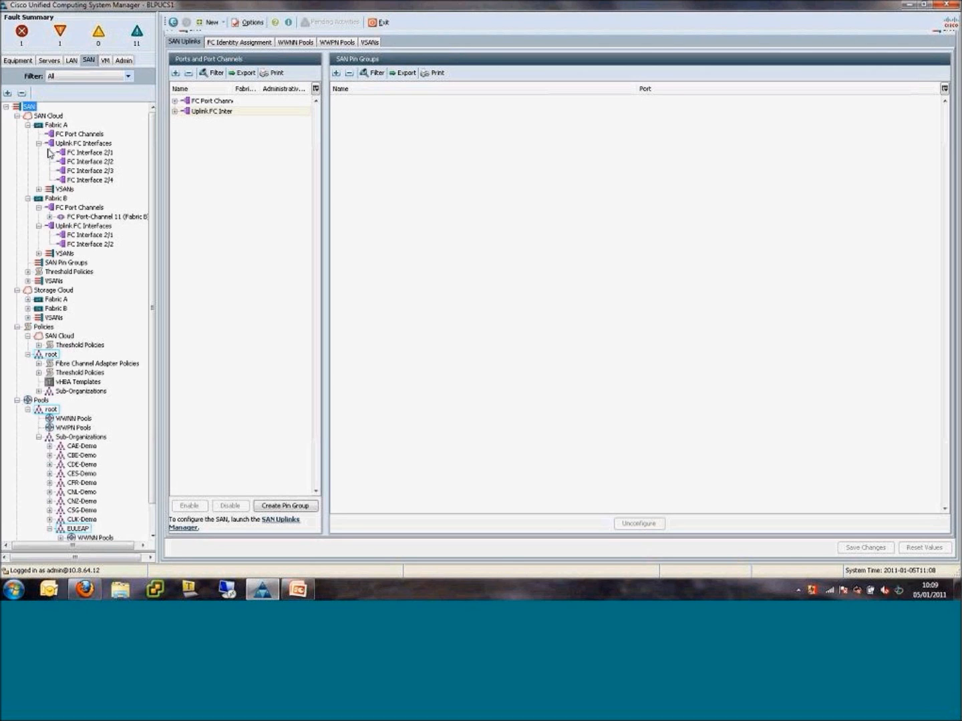
{"action": "left_click", "coordinate": [101, 244]}
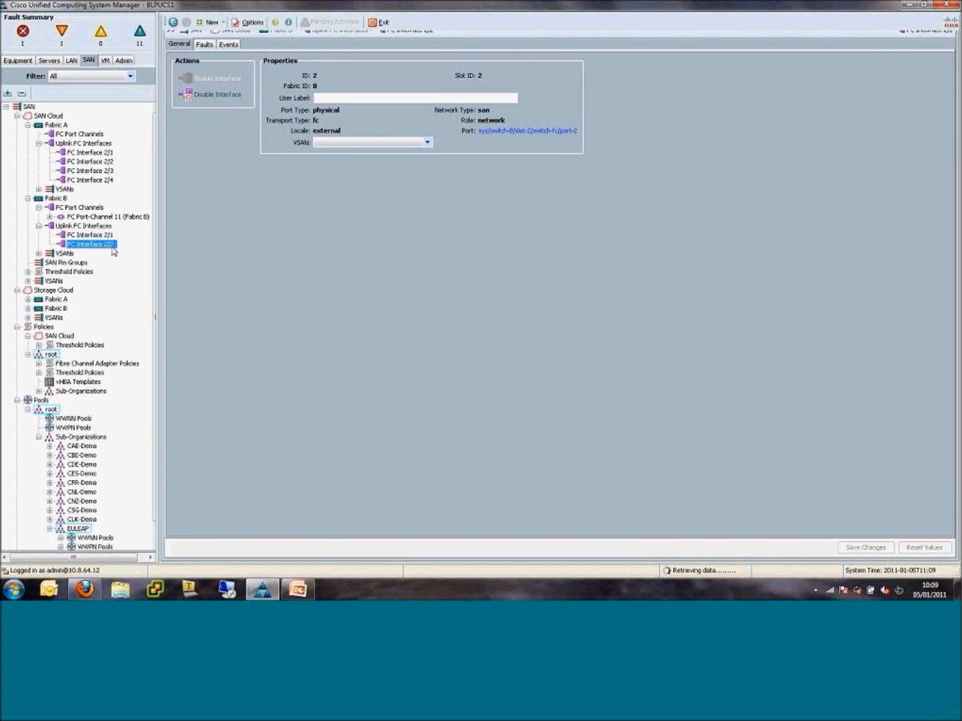
{"action": "left_click", "coordinate": [94, 152]}
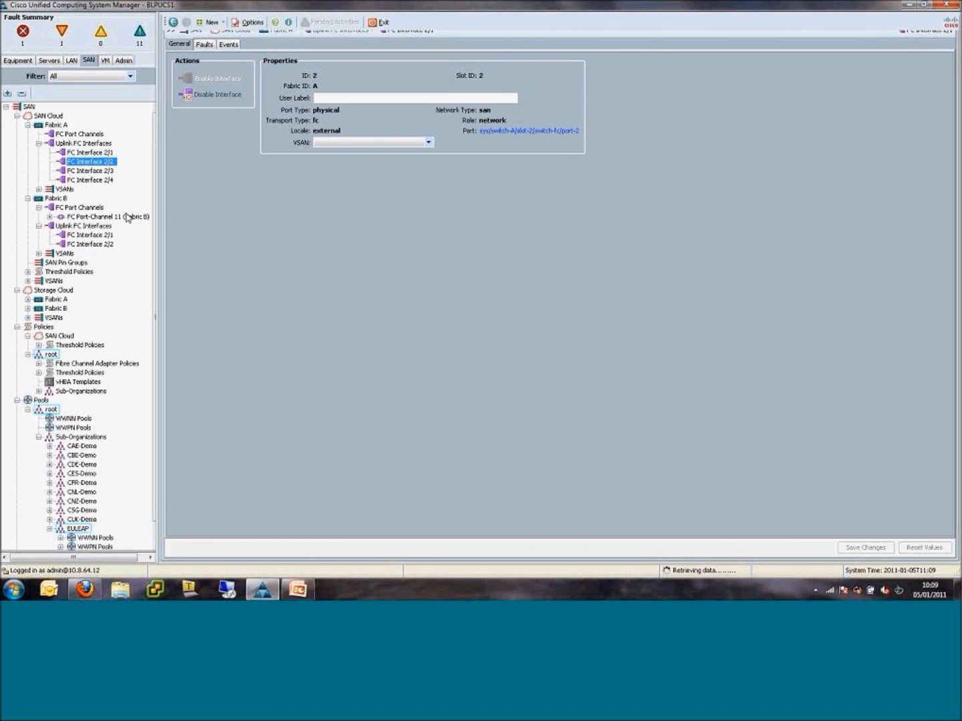
{"action": "left_click", "coordinate": [77, 217]}
{"action": "left_click", "coordinate": [49, 217]}
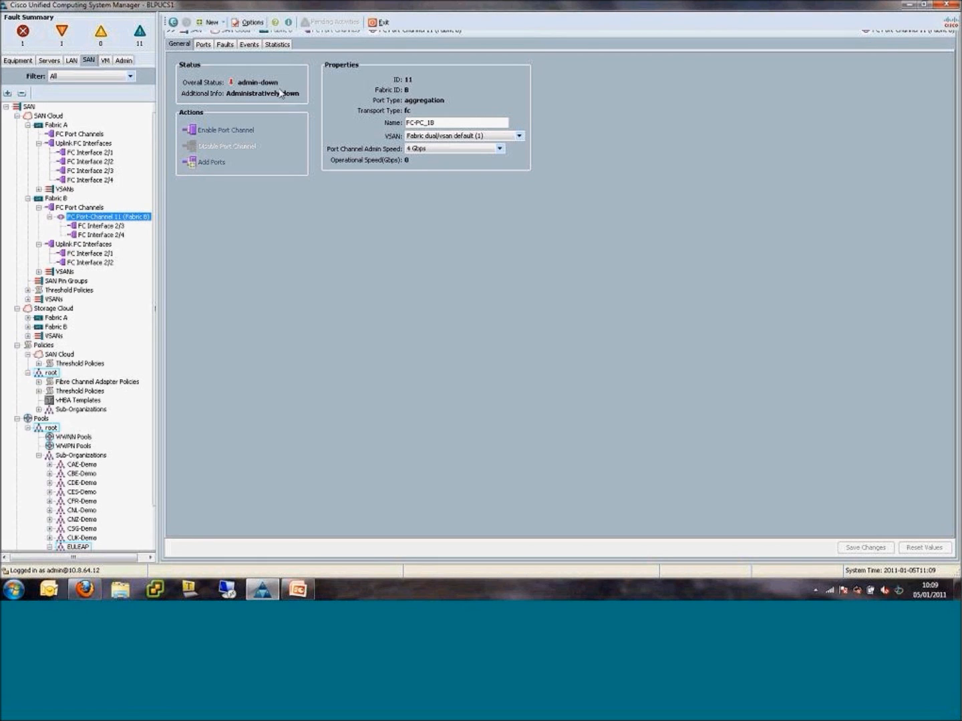
Collapse the SAN Cloud fabrics, expand the VSANs and the Storage Cloud's Fabric A and B, and view the storage VSANs of Fabric B
{"action": "left_click", "coordinate": [28, 199]}
{"action": "left_click", "coordinate": [28, 125]}
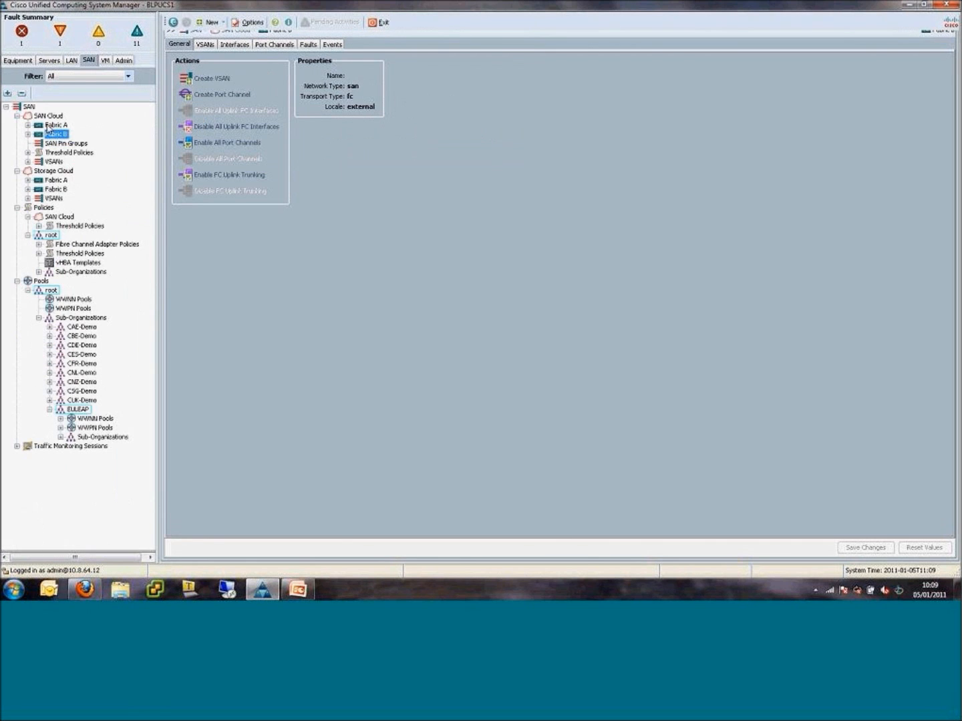
{"action": "left_click", "coordinate": [28, 162]}
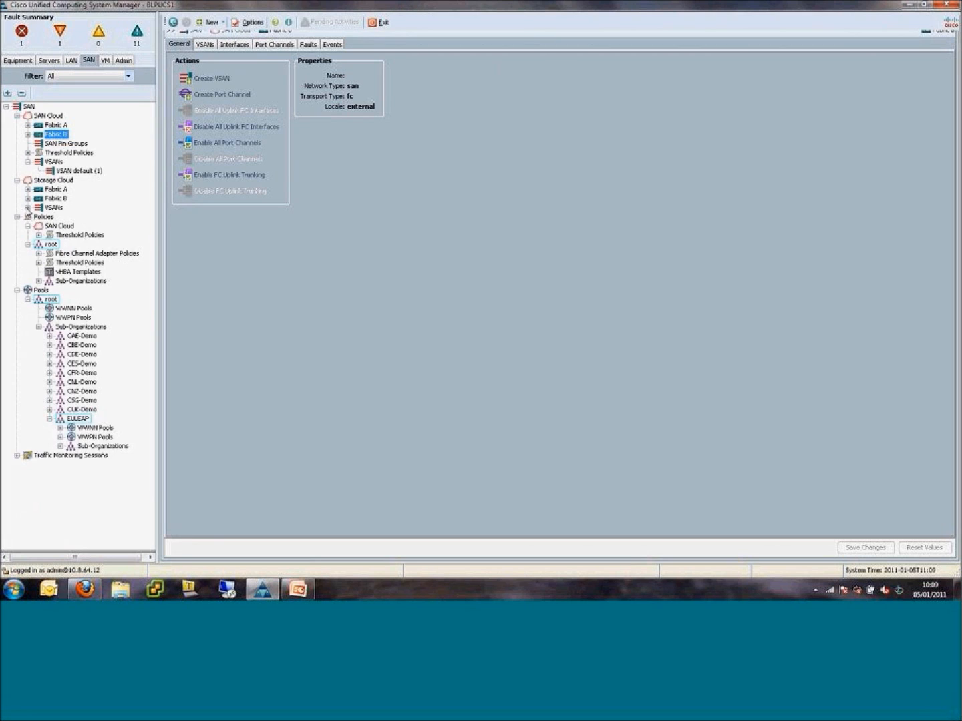
{"action": "left_click", "coordinate": [28, 208]}
{"action": "left_click", "coordinate": [28, 199]}
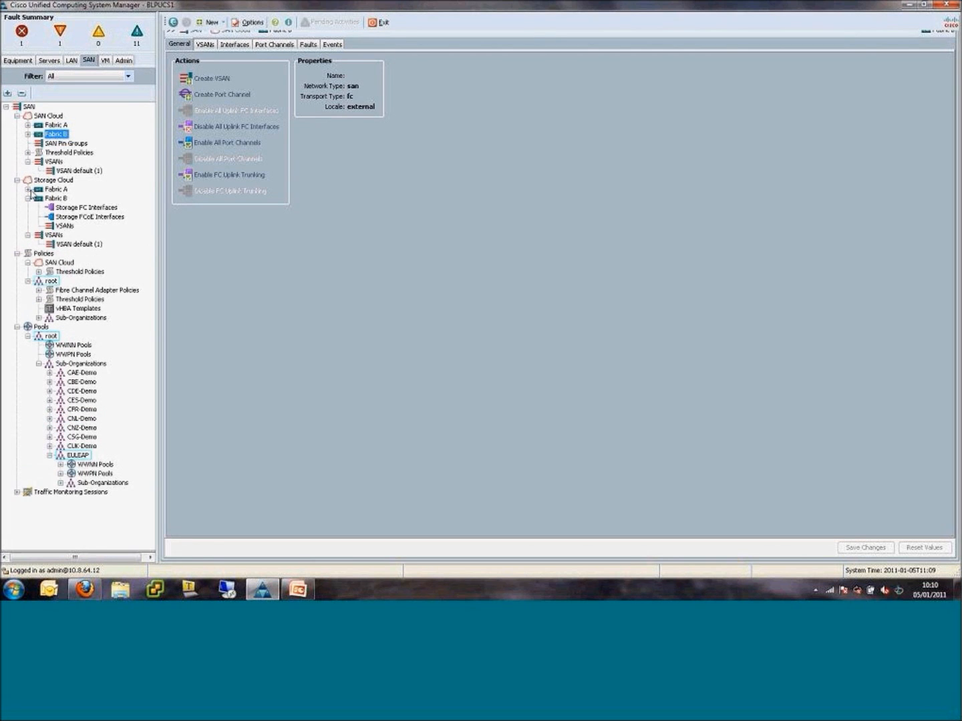
{"action": "left_click", "coordinate": [28, 190]}
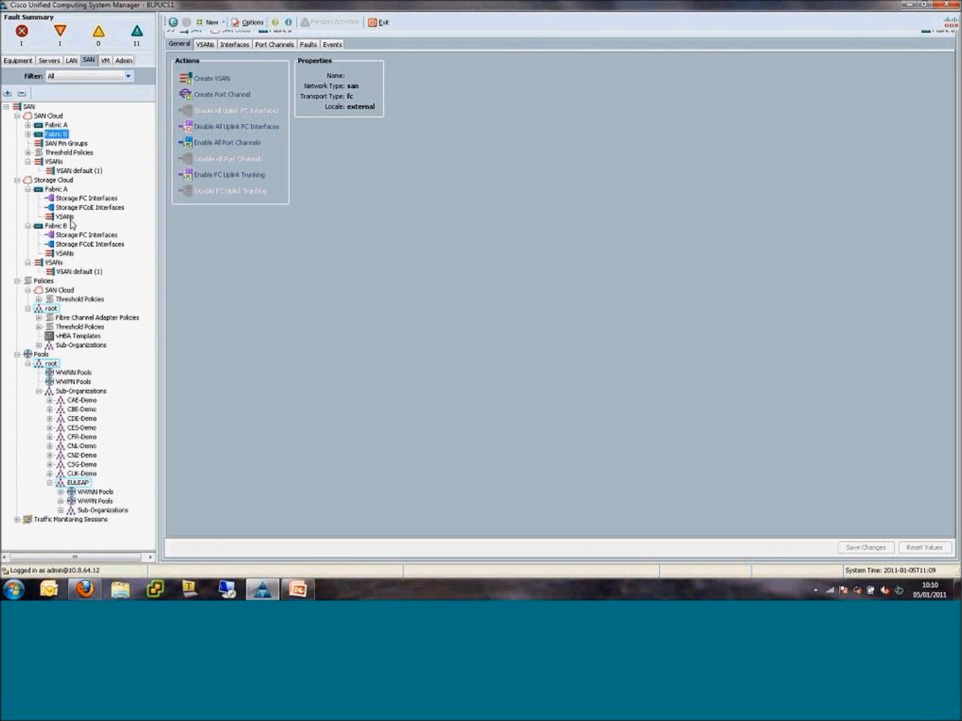
{"action": "left_click", "coordinate": [65, 254]}
Expand the VSANs of both SAN Cloud fabrics and examine the properties of vsan-21 and vsan-22
{"action": "left_click", "coordinate": [28, 134]}
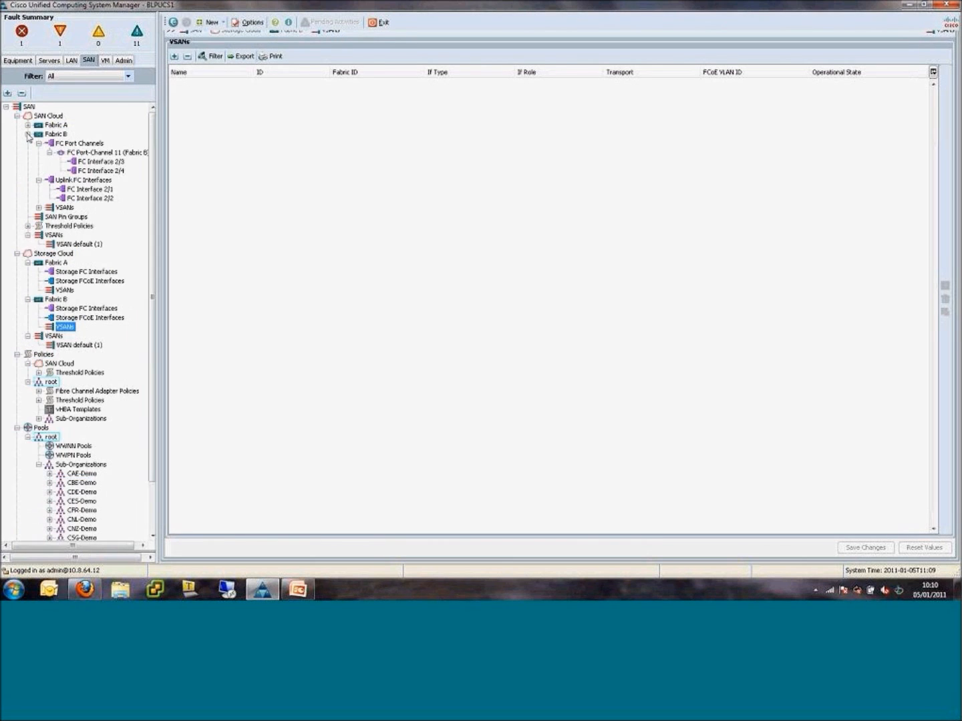
{"action": "left_click", "coordinate": [38, 208]}
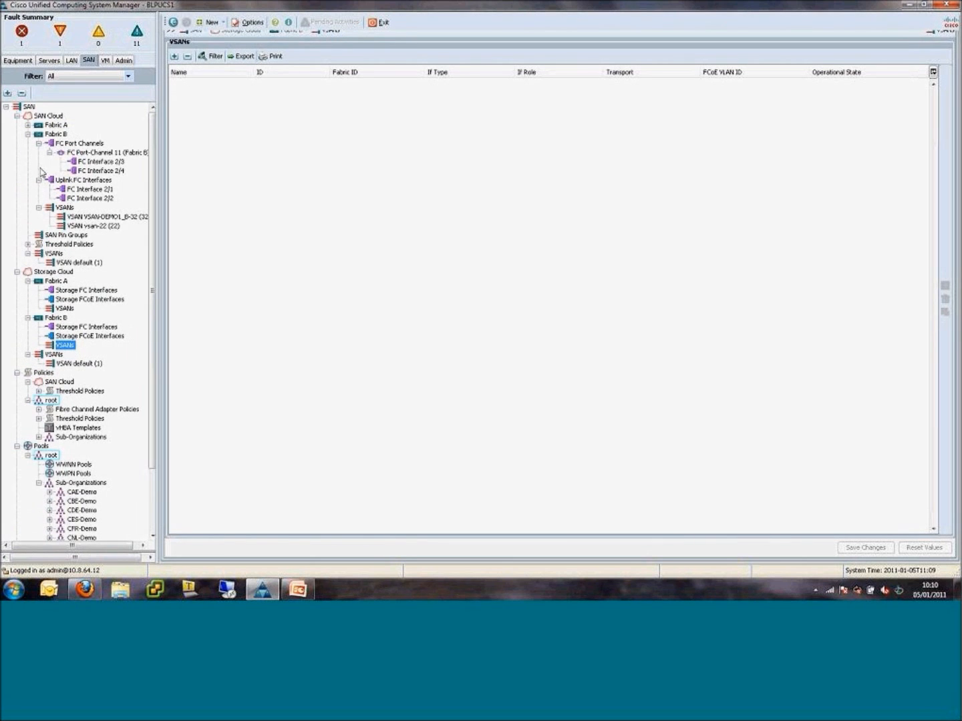
{"action": "left_click", "coordinate": [28, 125]}
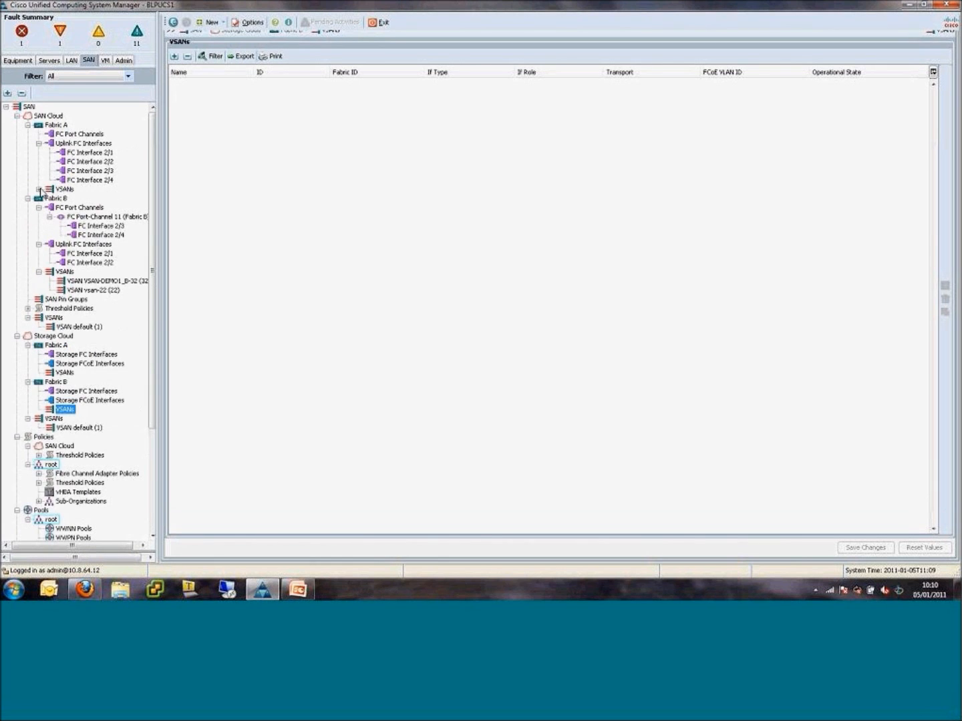
{"action": "left_click", "coordinate": [38, 189]}
{"action": "left_click", "coordinate": [93, 207]}
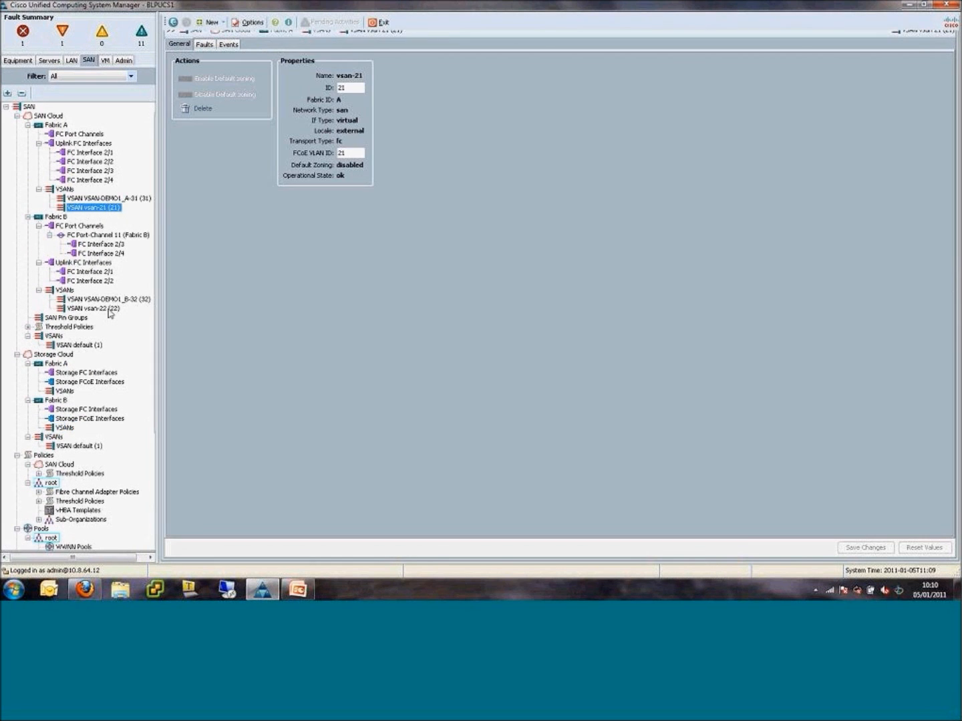
{"action": "left_click", "coordinate": [118, 309]}
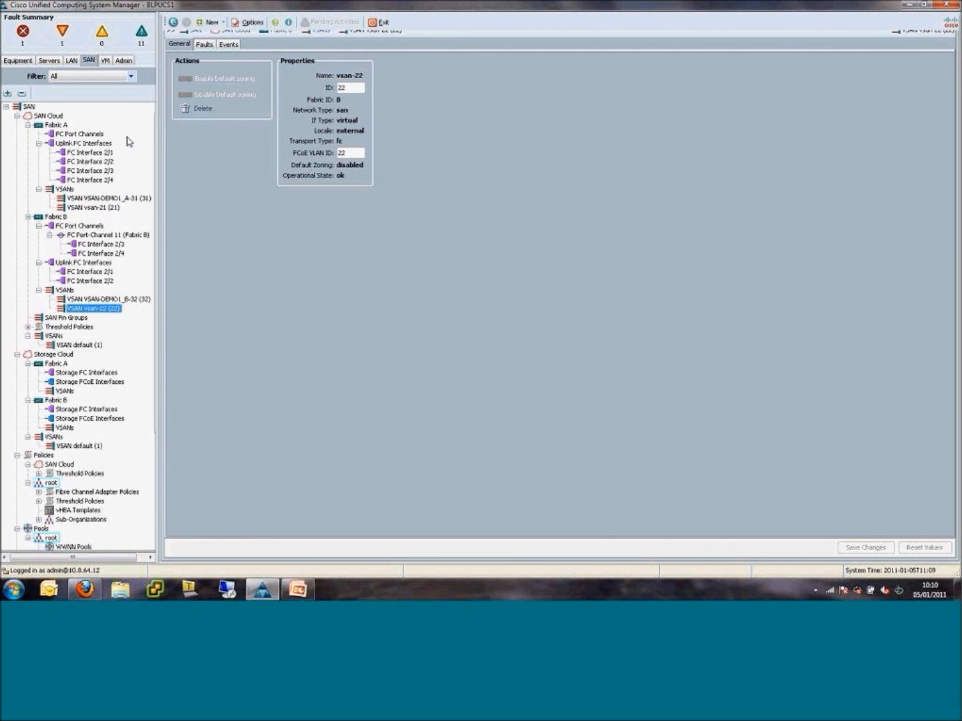
Collapse Fabric A and Fabric B of the SAN Cloud as well as the whole Storage Cloud
{"action": "left_click", "coordinate": [28, 125]}
{"action": "left_click", "coordinate": [28, 134]}
{"action": "left_click", "coordinate": [57, 134]}
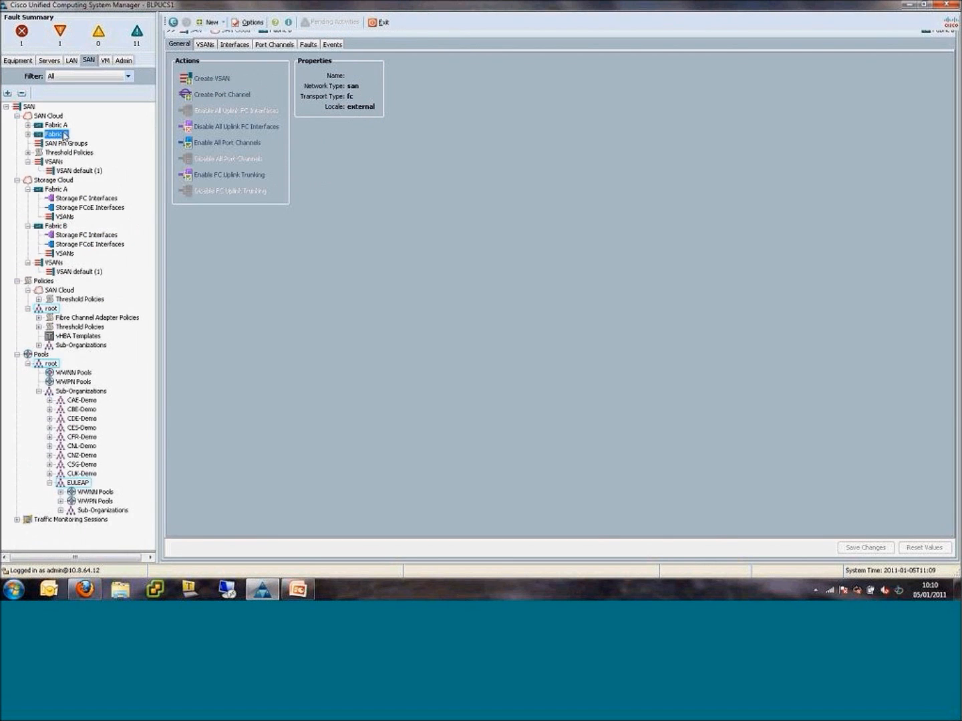
{"action": "left_click", "coordinate": [18, 180]}
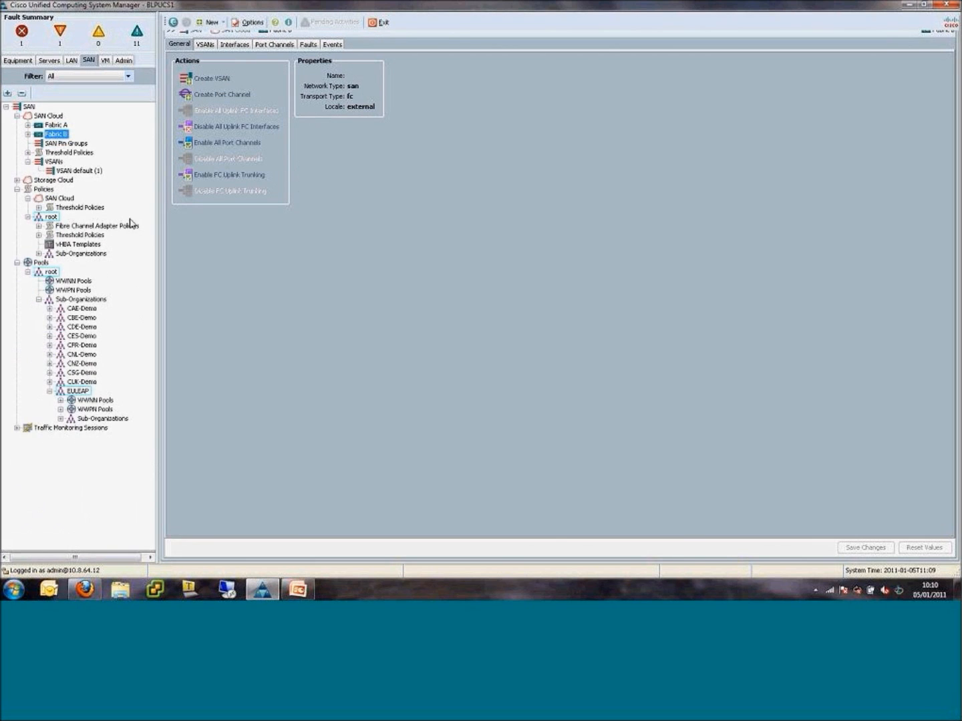
Expand the sub-organizations under the root policies and collapse all of them except EULEAP
{"action": "left_click", "coordinate": [39, 254]}
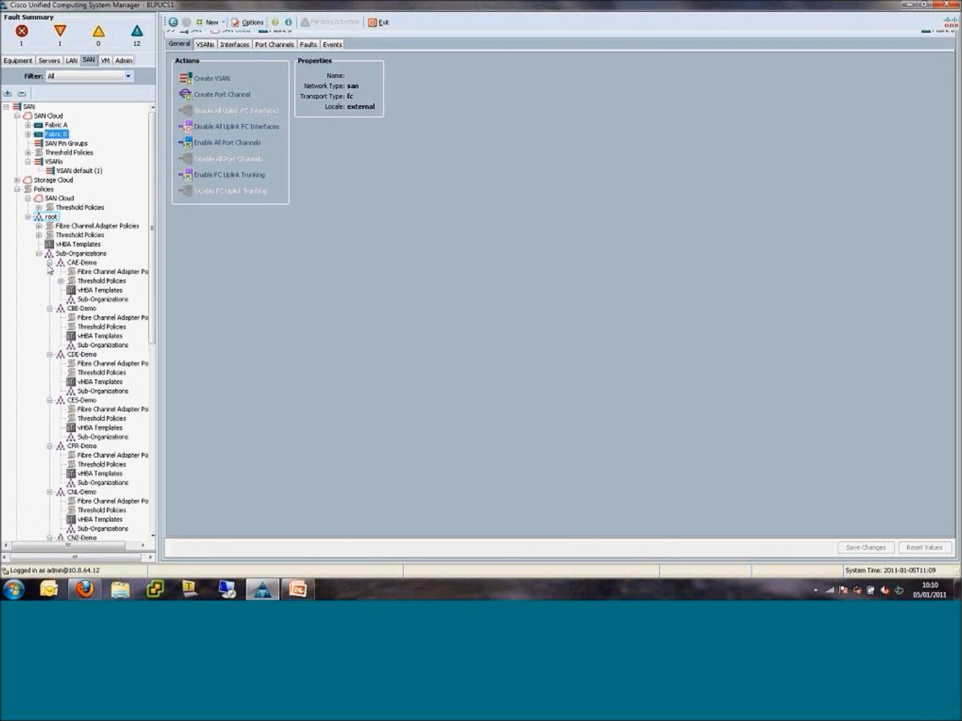
{"action": "left_click", "coordinate": [50, 263]}
{"action": "left_click", "coordinate": [50, 272]}
{"action": "left_click", "coordinate": [50, 281]}
{"action": "left_click", "coordinate": [50, 291]}
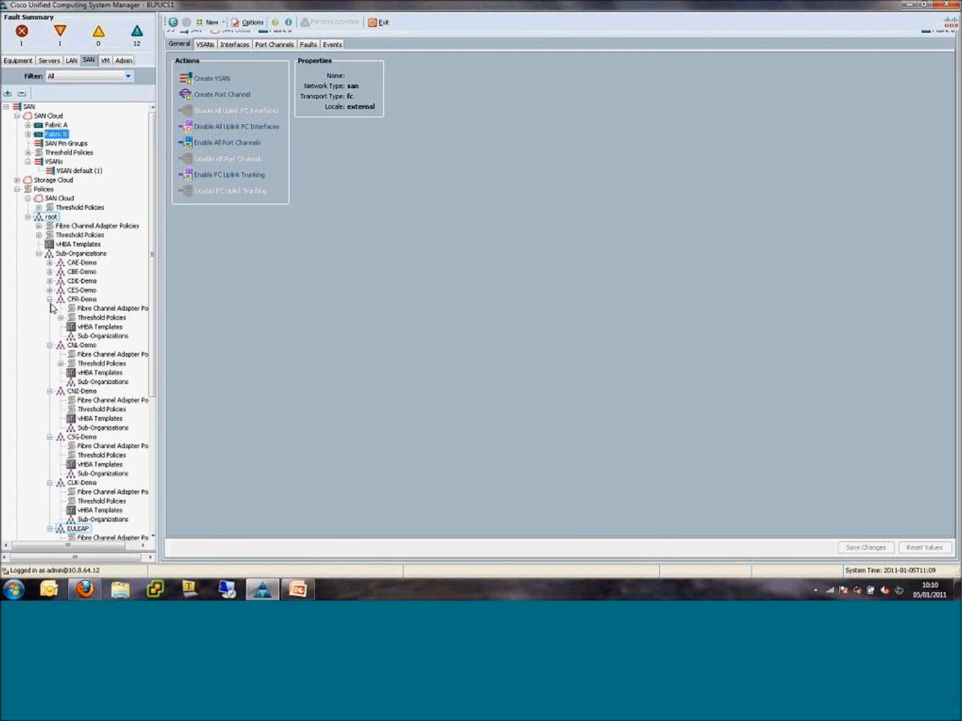
{"action": "left_click", "coordinate": [50, 300]}
{"action": "left_click", "coordinate": [50, 309]}
{"action": "left_click", "coordinate": [50, 318]}
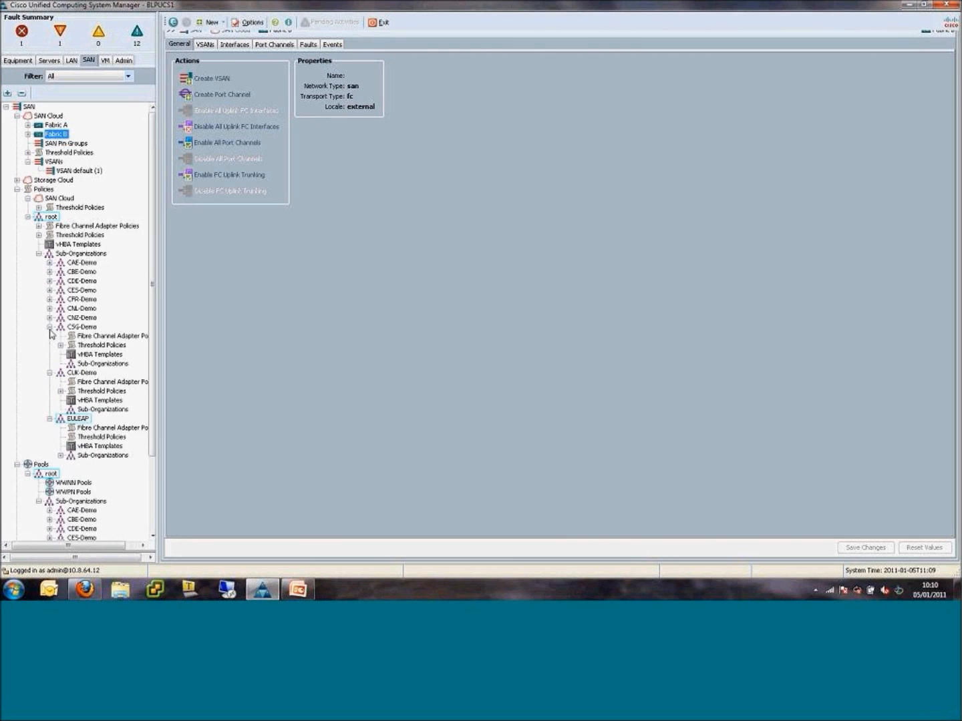
{"action": "left_click", "coordinate": [50, 327]}
{"action": "left_click", "coordinate": [50, 336]}
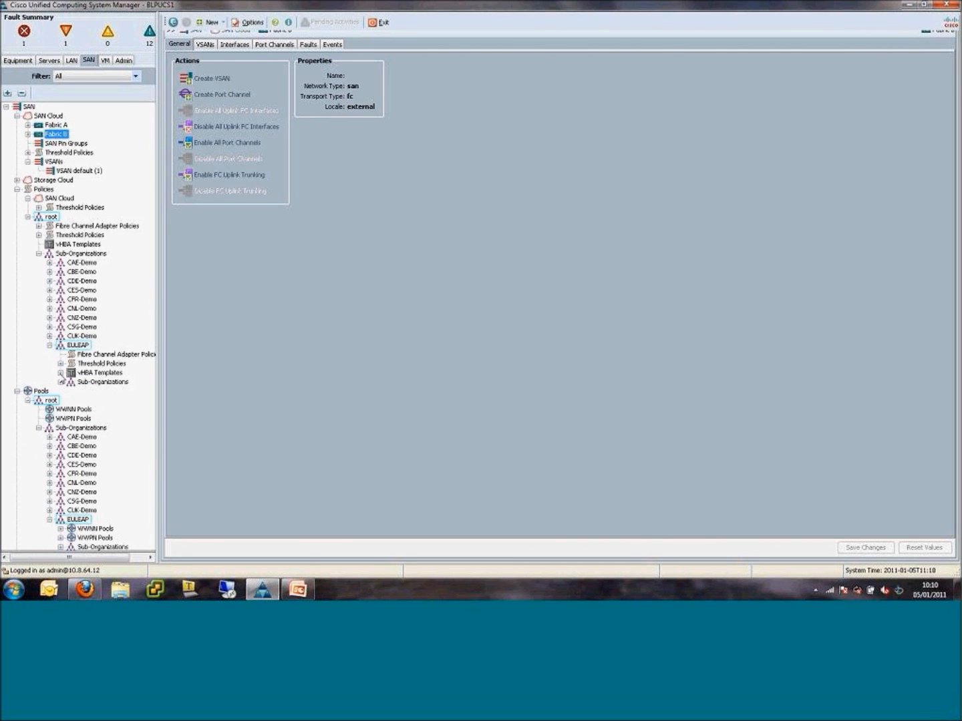
Expand the EULEAP vHBA templates, widen the navigation tree to fit their names, and inspect the ESXi and Linux templates
{"action": "left_click", "coordinate": [61, 373]}
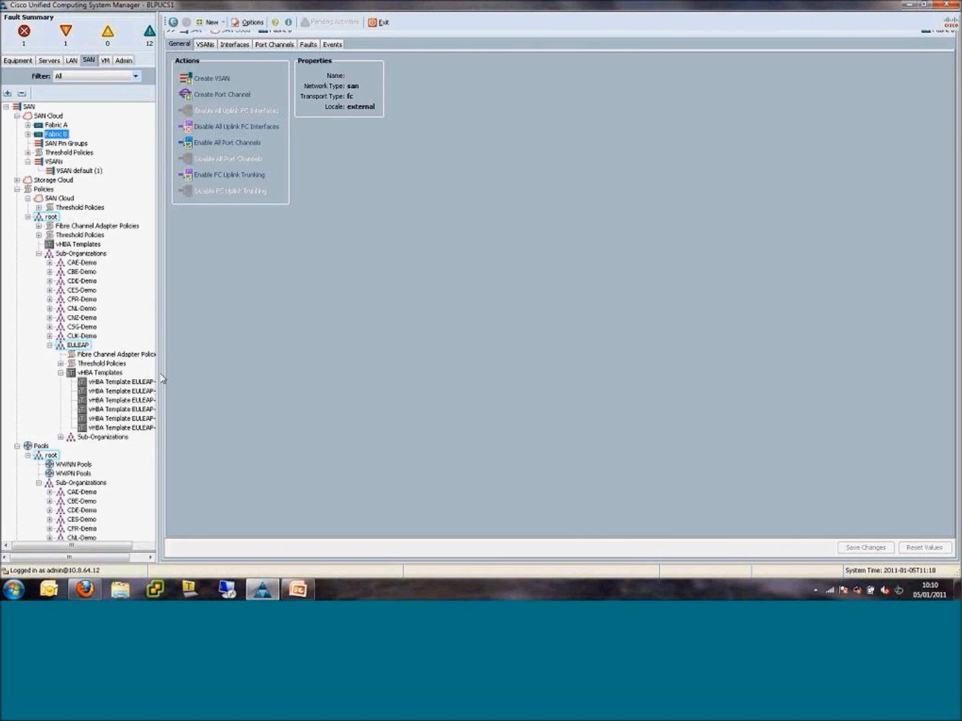
{"action": "left_click_drag", "start_coordinate": [160, 374], "coordinate": [219, 384]}
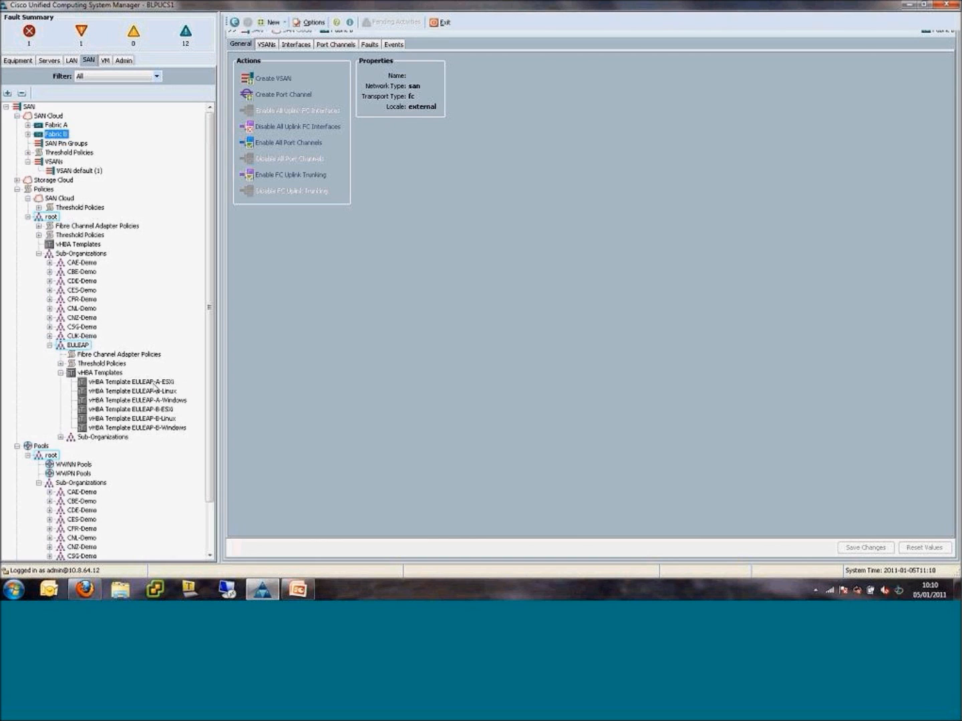
{"action": "left_click", "coordinate": [179, 385]}
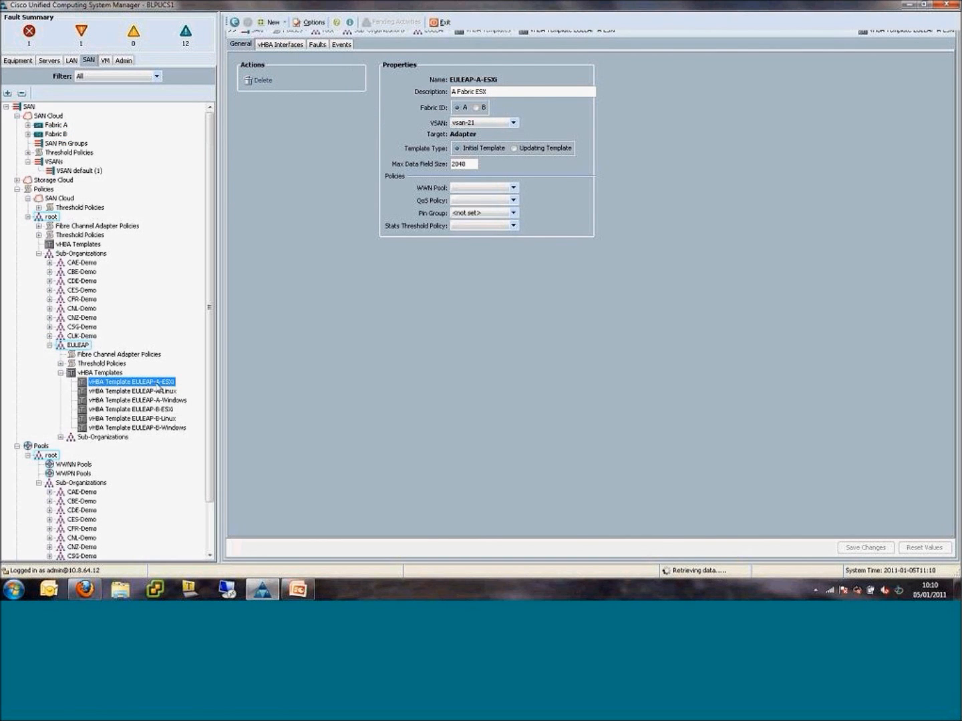
{"action": "left_click", "coordinate": [169, 410]}
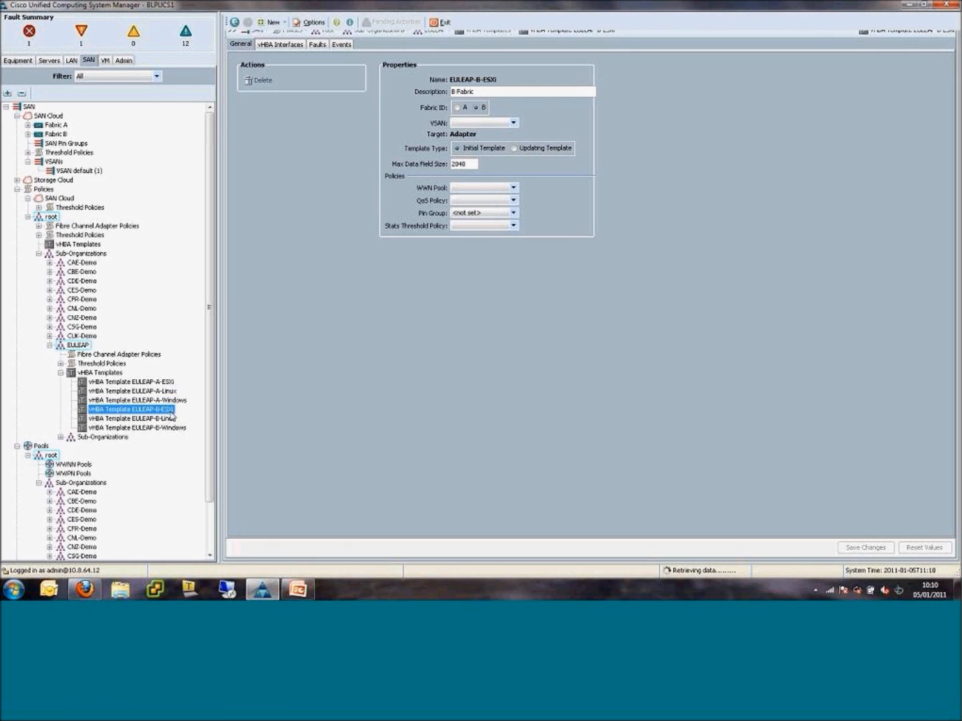
{"action": "left_click", "coordinate": [175, 392]}
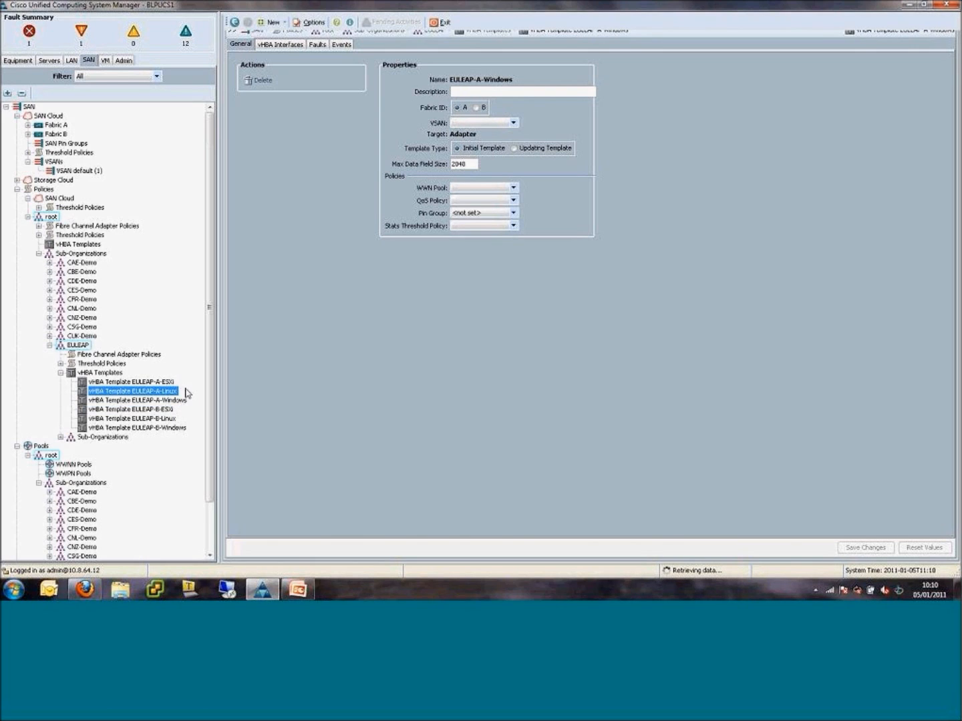
Start a new vHBA template in the EULEAP organization and name it leap-cast1
{"action": "left_click", "coordinate": [117, 374]}
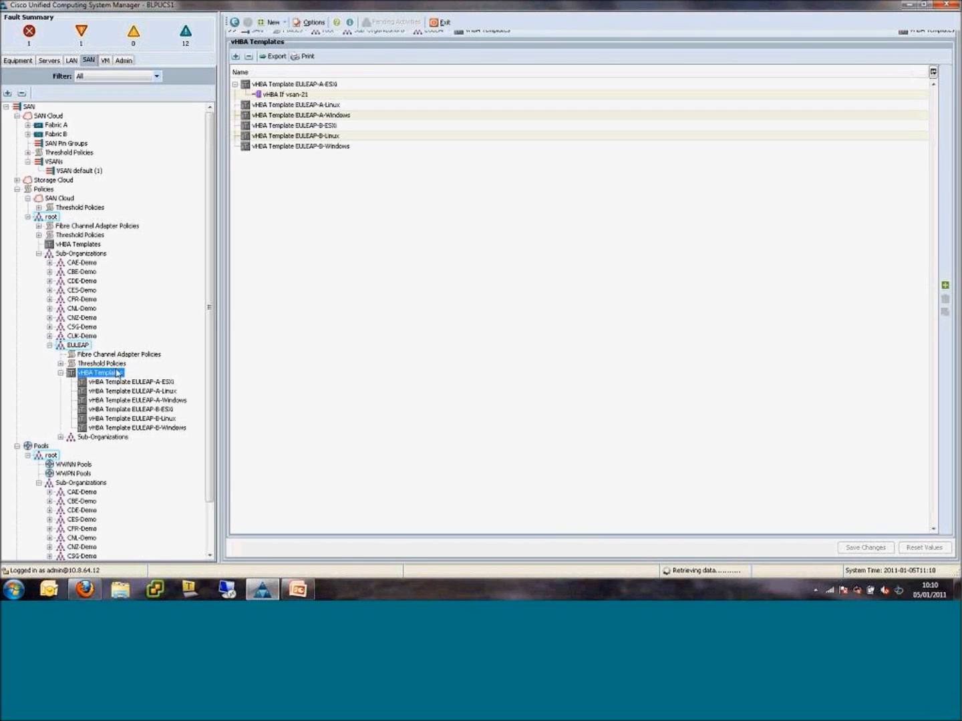
{"action": "left_click", "coordinate": [946, 286]}
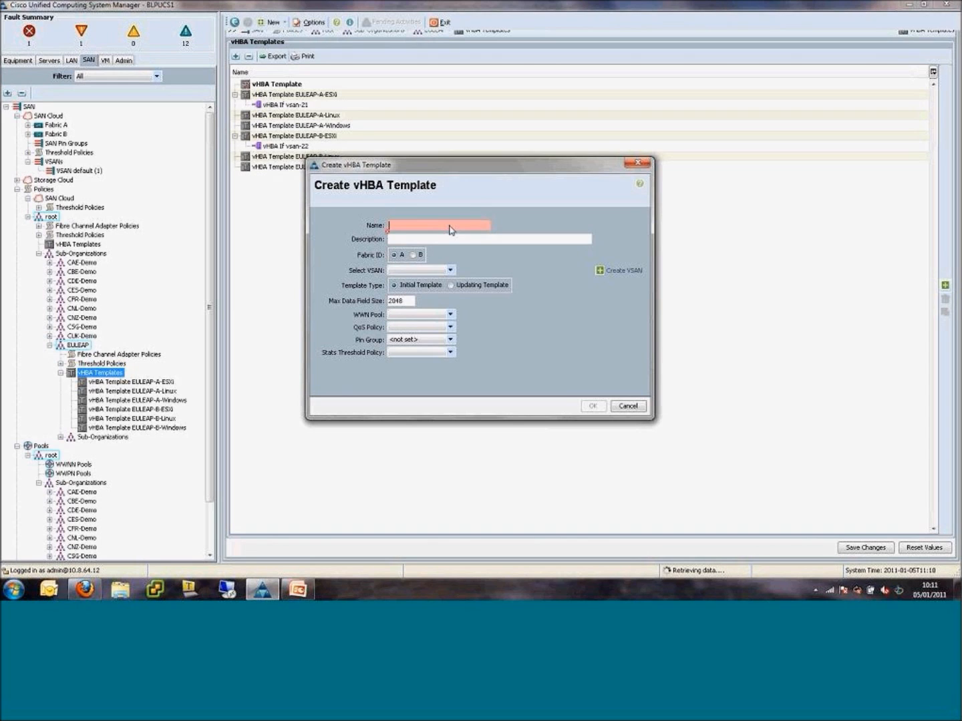
{"action": "type", "text": "lea"}
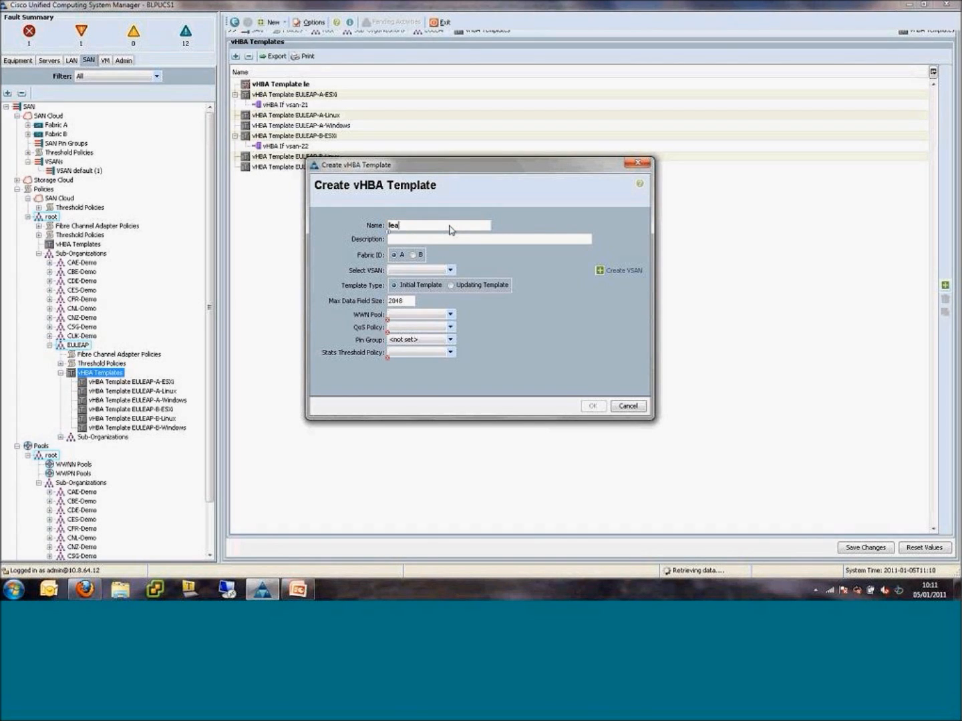
{"action": "type", "text": "p-cast1"}
{"action": "left_click", "coordinate": [452, 240]}
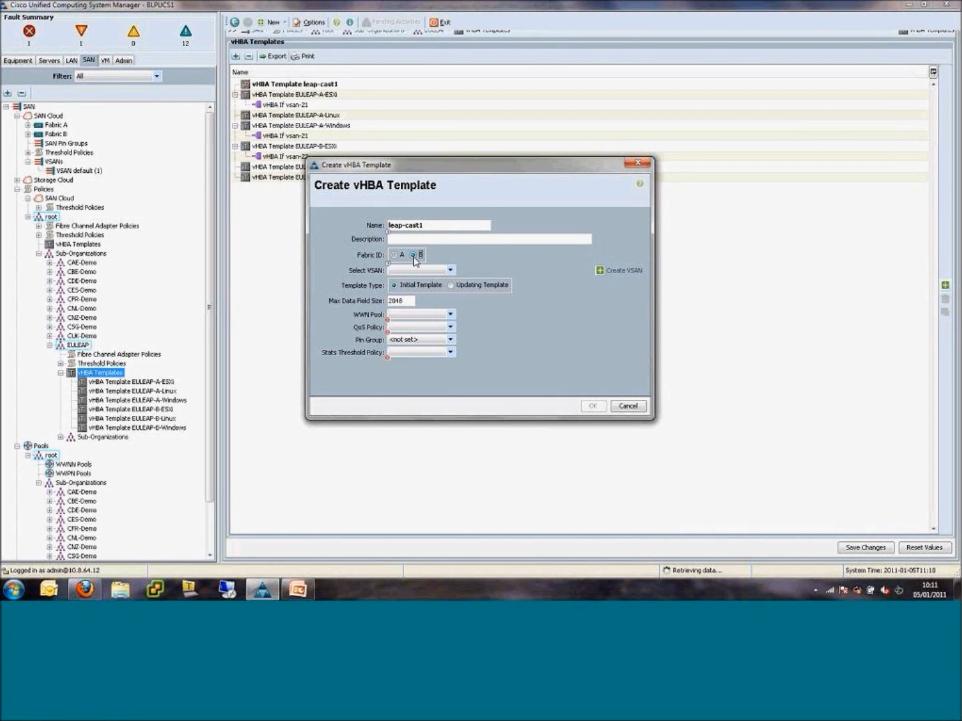
Assign the leap-cast1 template to Fabric A and select vsan-21 as its VSAN
{"action": "key", "text": "Tab"}
{"action": "left_click", "coordinate": [441, 271]}
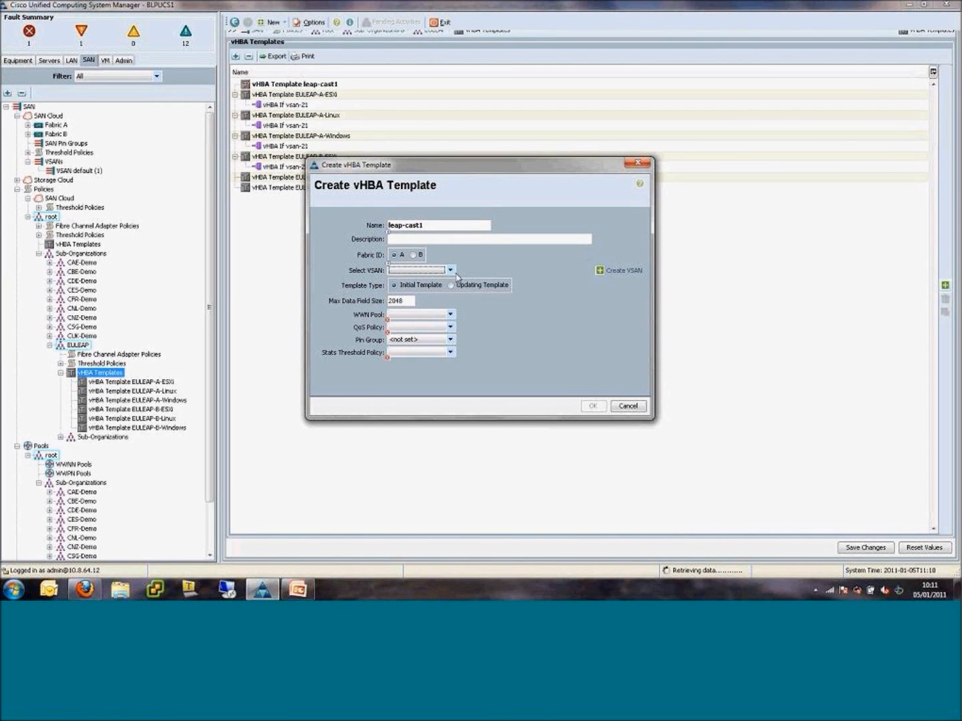
{"action": "left_click", "coordinate": [451, 271]}
{"action": "left_click", "coordinate": [493, 240]}
{"action": "left_click", "coordinate": [450, 269]}
{"action": "left_click", "coordinate": [446, 279]}
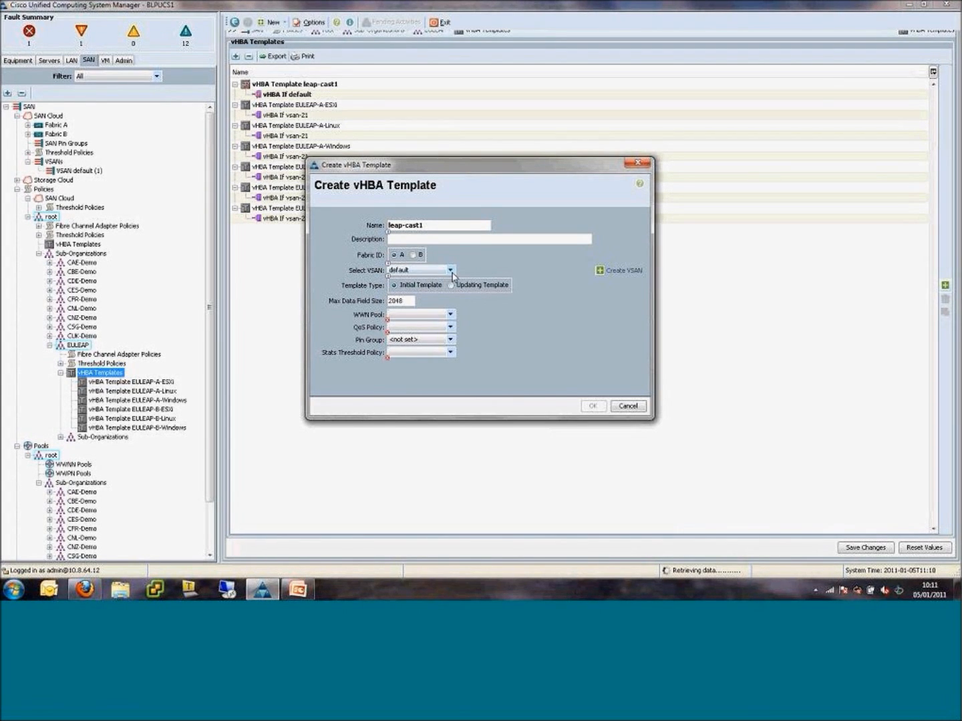
{"action": "left_click", "coordinate": [452, 273]}
{"action": "left_click", "coordinate": [447, 290]}
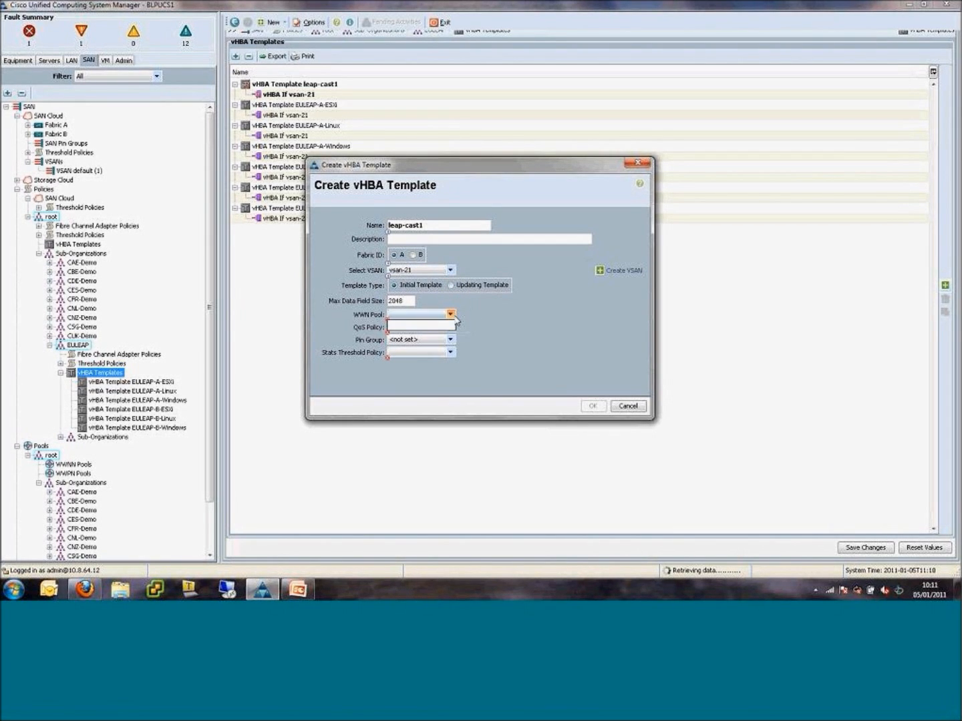
Use the Initial Template type for leap-cast1 and set its WWN pool to EULEAP-WWPN-ESXi
{"action": "left_click", "coordinate": [419, 287]}
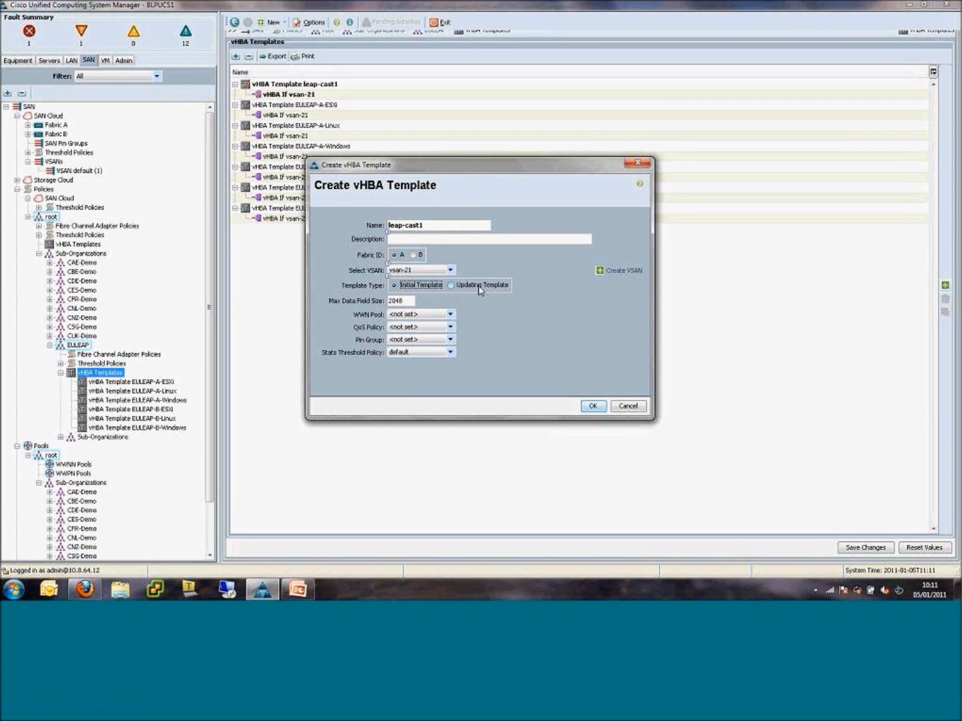
{"action": "left_click", "coordinate": [451, 315]}
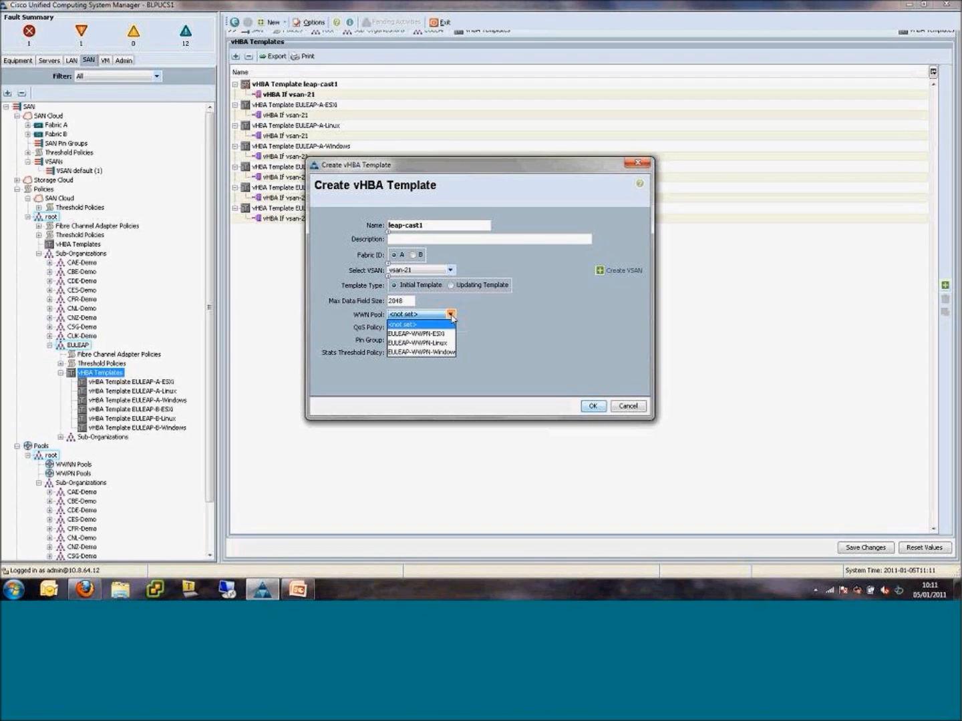
{"action": "left_click", "coordinate": [449, 334]}
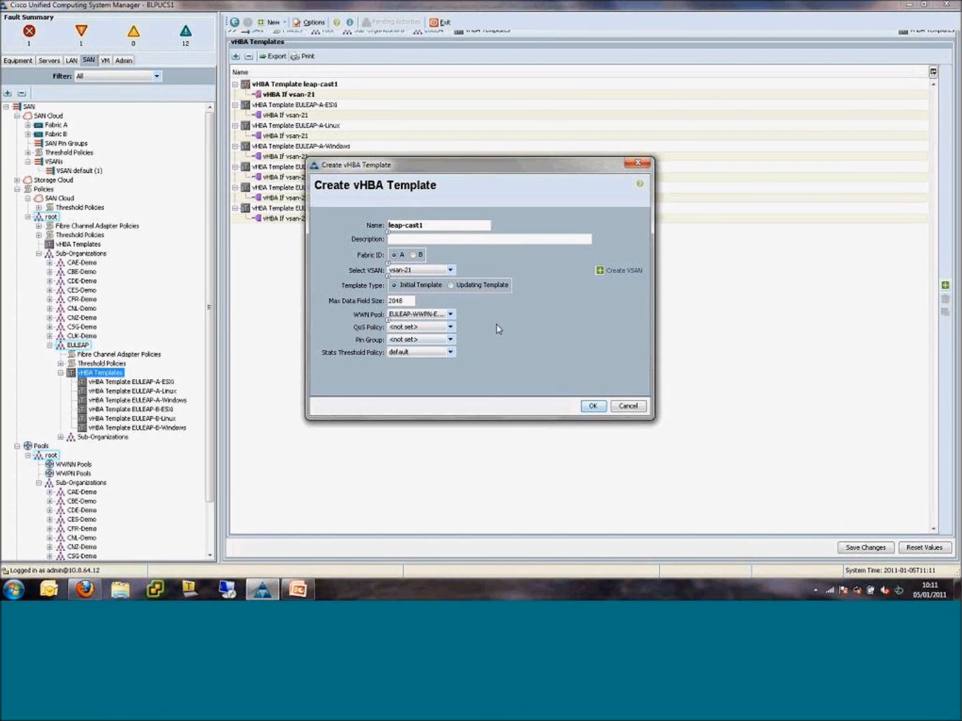
Set the QoS policy of leap-cast1 to fc, keep the default stats threshold policy with no pin group, and create the template
{"action": "left_click", "coordinate": [451, 329]}
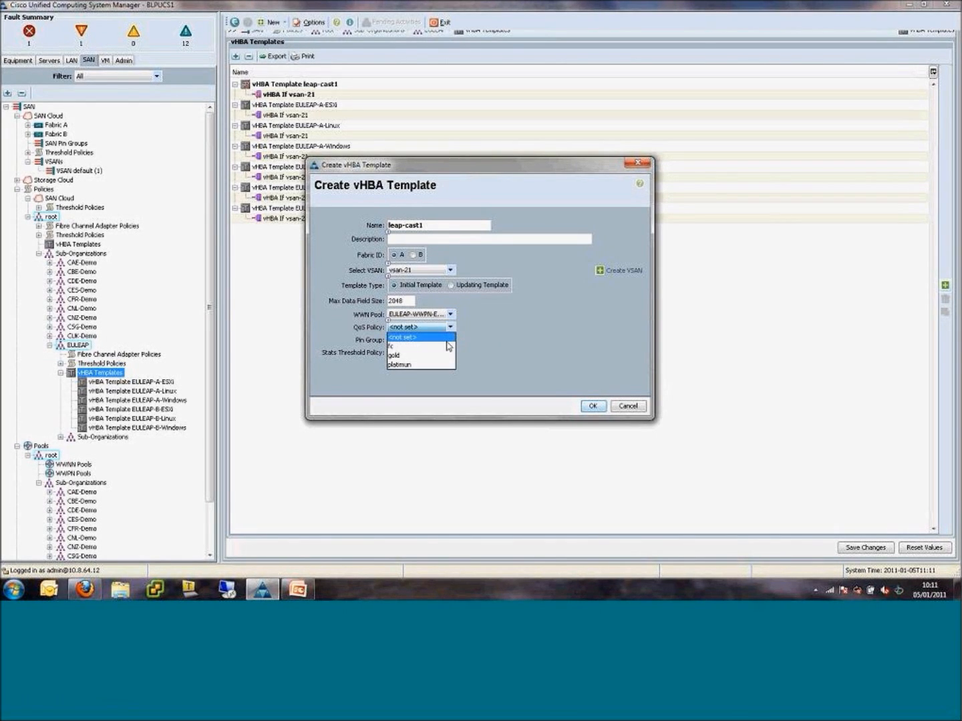
{"action": "left_click", "coordinate": [449, 347]}
{"action": "left_click", "coordinate": [449, 340]}
{"action": "left_click", "coordinate": [448, 348]}
{"action": "left_click", "coordinate": [449, 354]}
{"action": "left_click", "coordinate": [449, 352]}
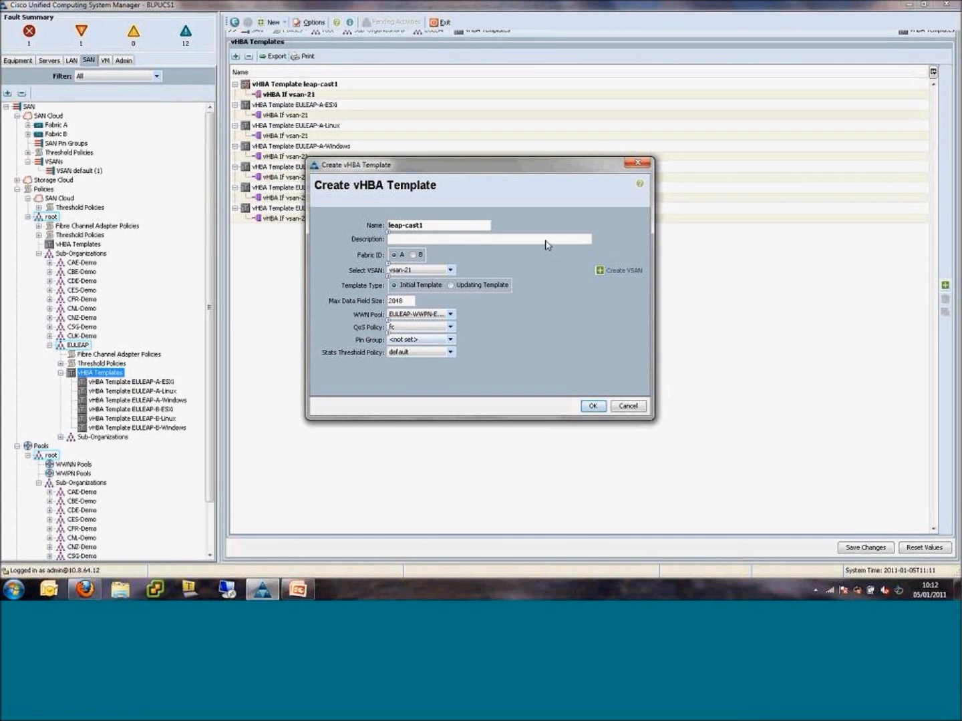
{"action": "left_click", "coordinate": [592, 407]}
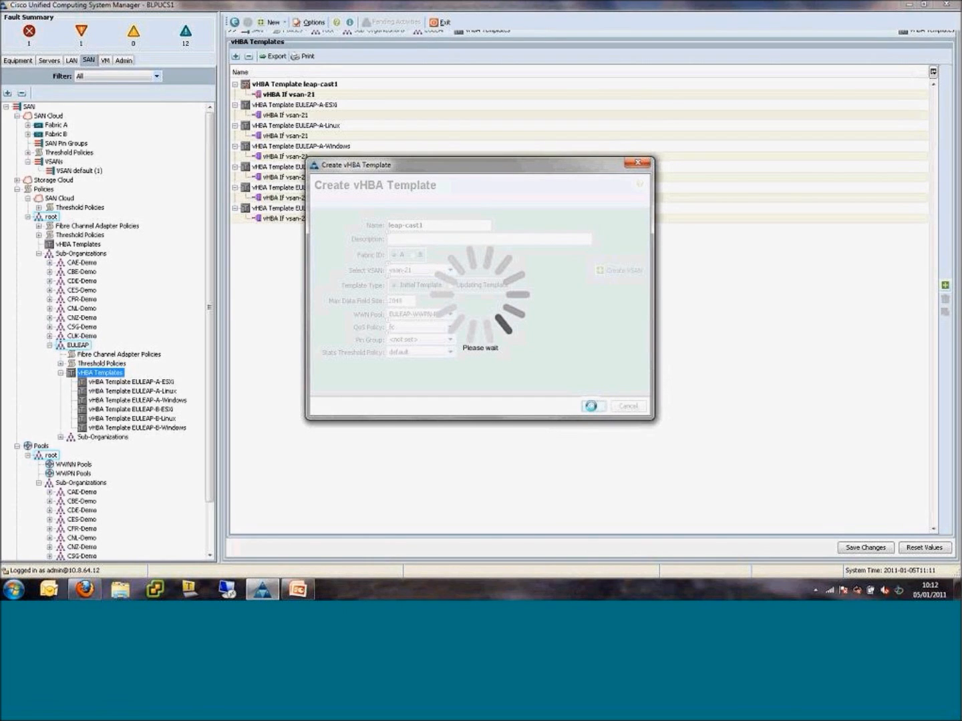
{"action": "left_click", "coordinate": [487, 314]}
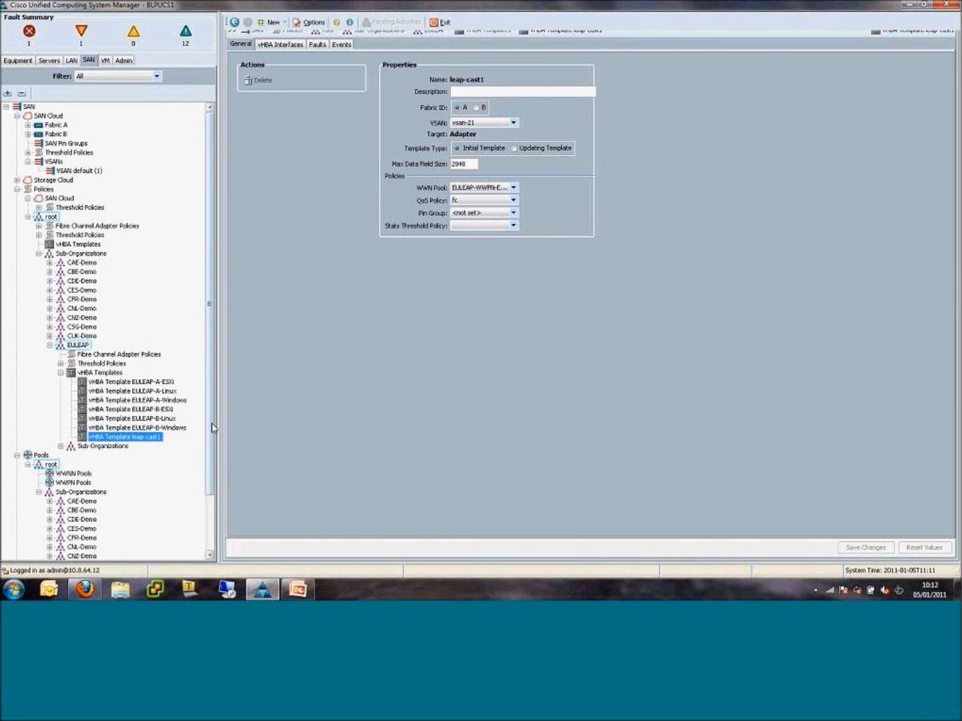
Open the EULEAP organization under the SAN pools and expand its WWNN Pools and WWPN Pools
{"action": "left_click_drag", "start_coordinate": [213, 432], "coordinate": [209, 500]}
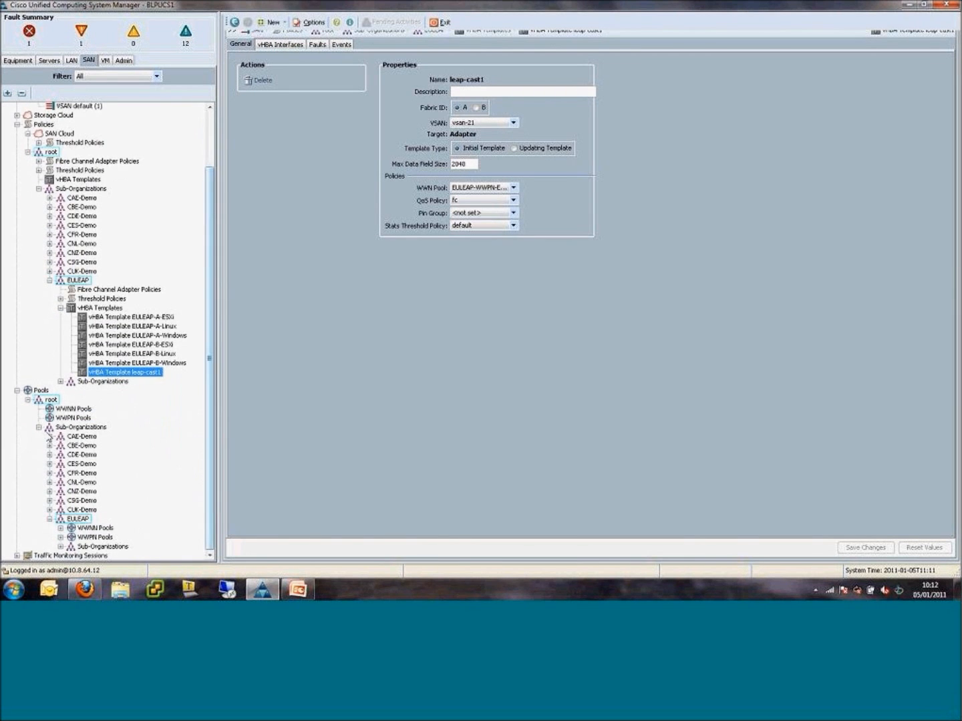
{"action": "left_click", "coordinate": [83, 519]}
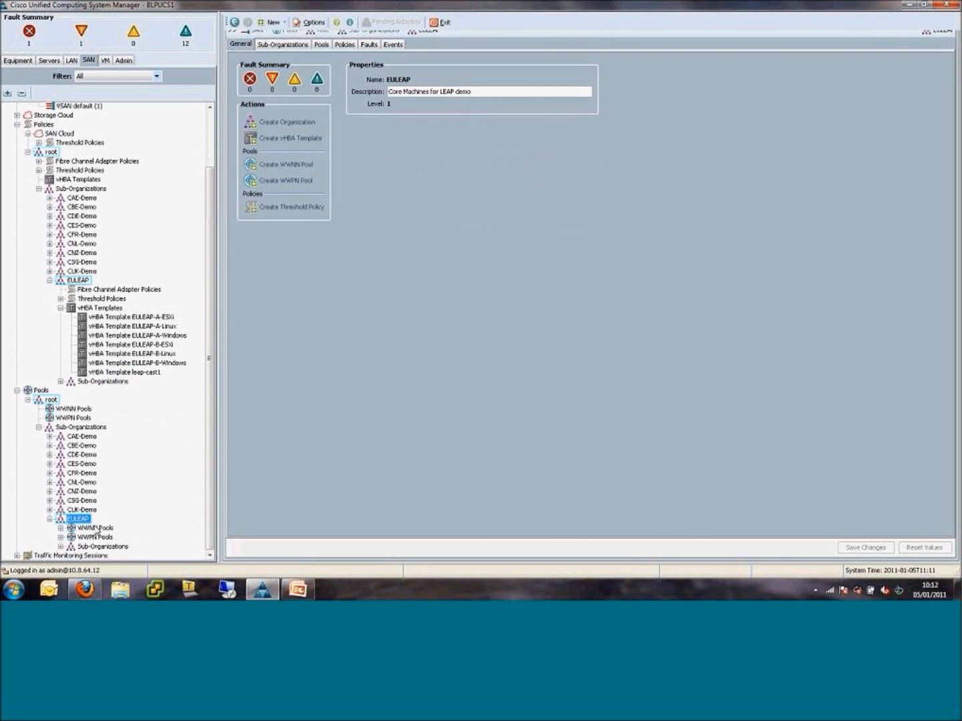
{"action": "left_click", "coordinate": [100, 529]}
{"action": "double_click", "coordinate": [77, 529]}
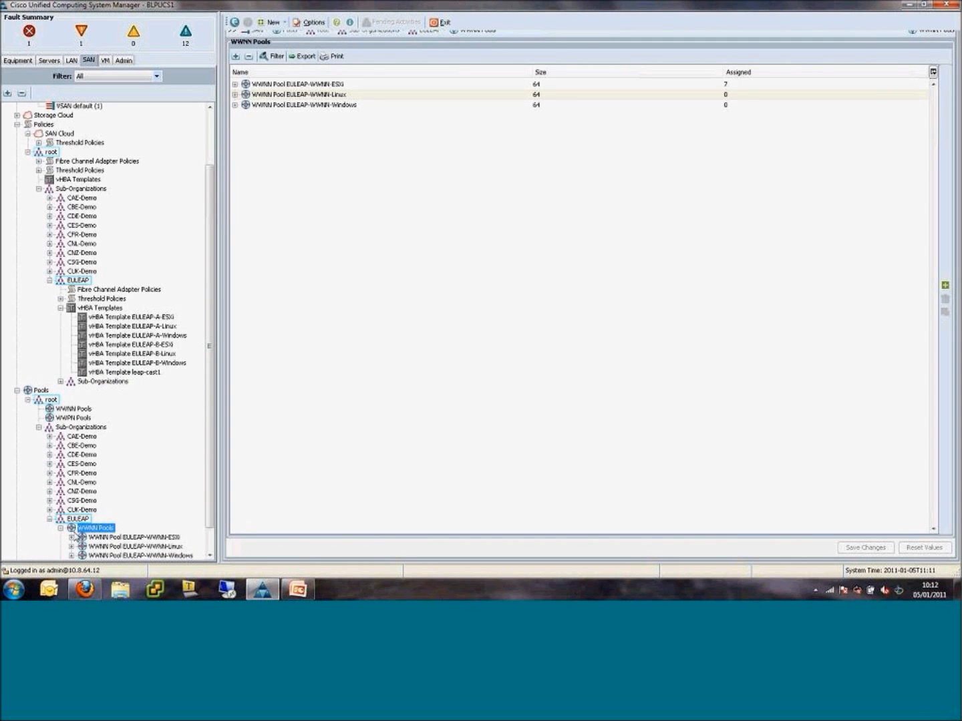
{"action": "scroll", "coordinate": [76, 536], "scroll_direction": "down", "scroll_amount": 1}
{"action": "left_click", "coordinate": [61, 537]}
{"action": "scroll", "coordinate": [164, 414], "scroll_direction": "down", "scroll_amount": 1}
{"action": "scroll", "coordinate": [169, 401], "scroll_direction": "up", "scroll_amount": 1}
{"action": "scroll", "coordinate": [185, 347], "scroll_direction": "down", "scroll_amount": 1}
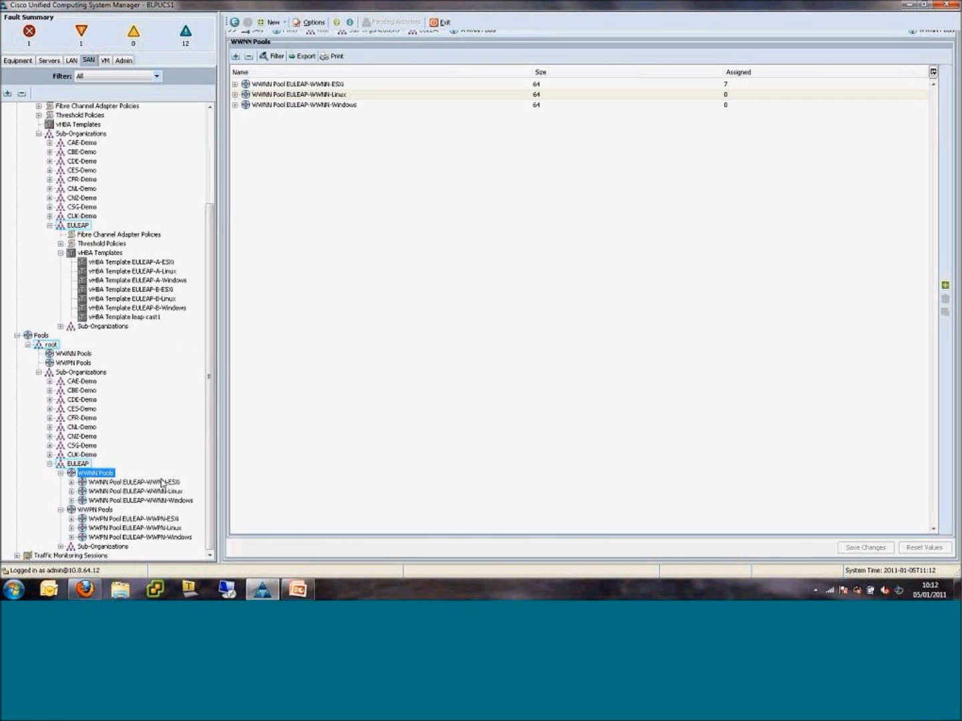
Expand the ESXi, Linux and Windows WWNN pools, inspect the ESXi address block, and widen the navigation tree to show the full ranges
{"action": "left_click", "coordinate": [71, 483]}
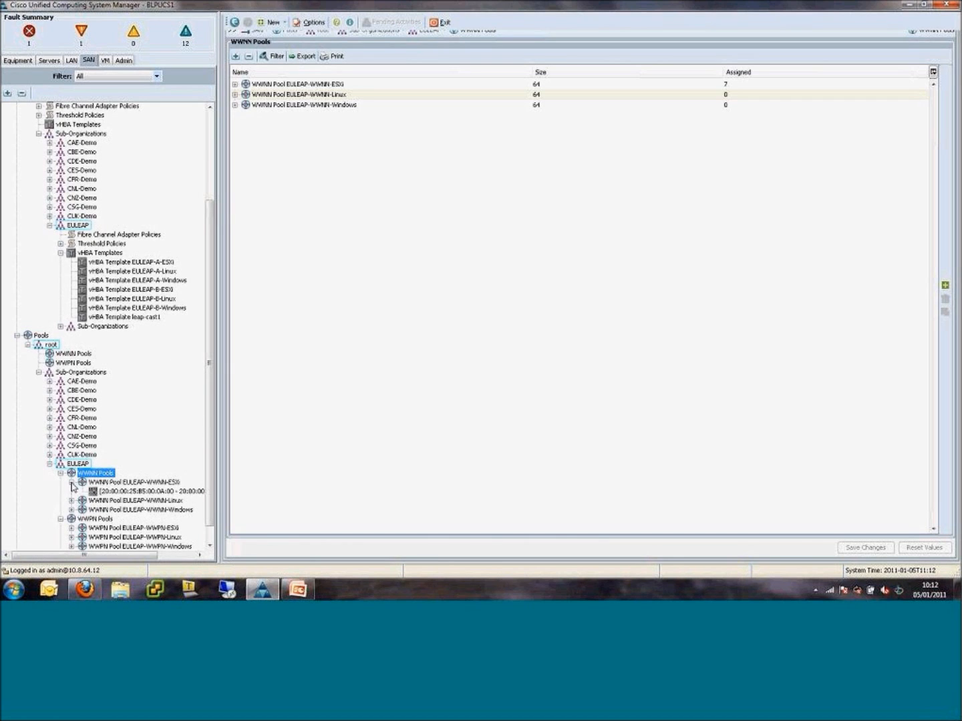
{"action": "left_click", "coordinate": [71, 500]}
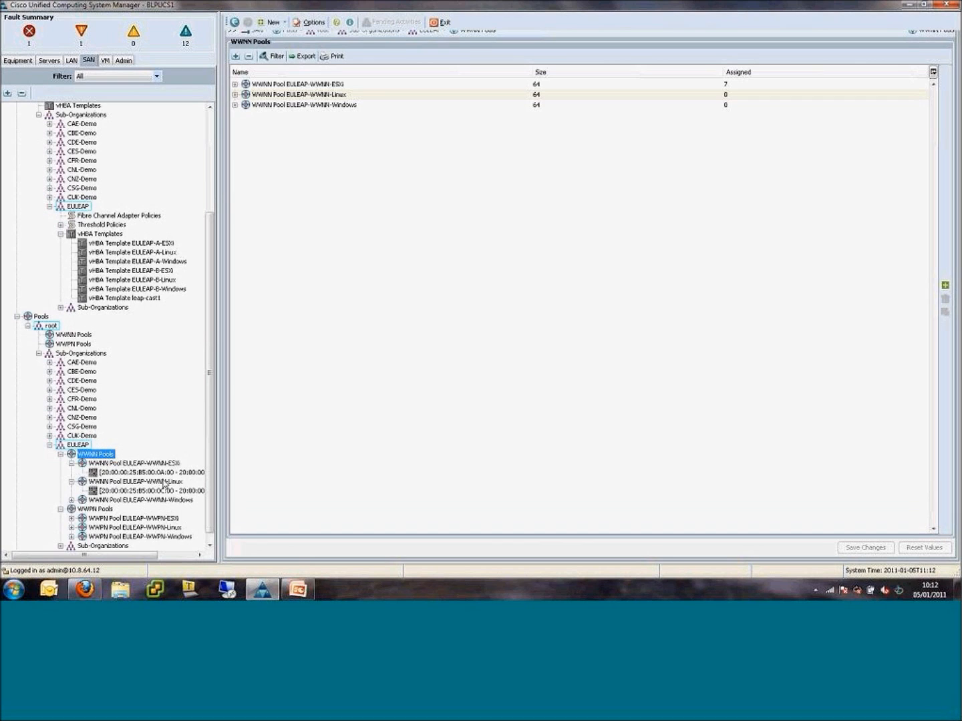
{"action": "left_click", "coordinate": [72, 500]}
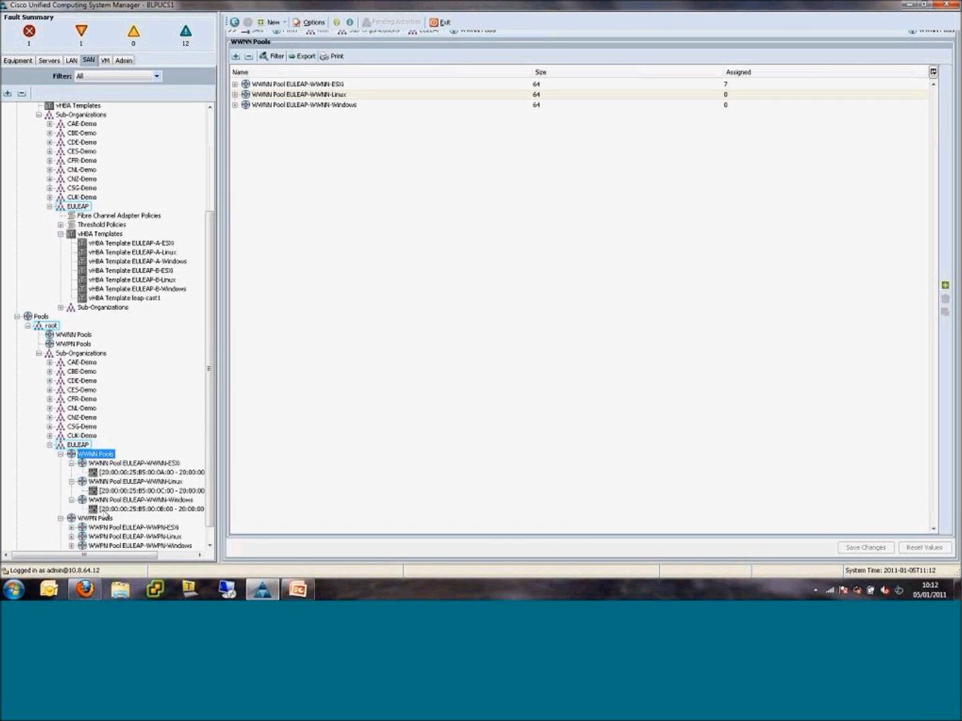
{"action": "left_click", "coordinate": [154, 473]}
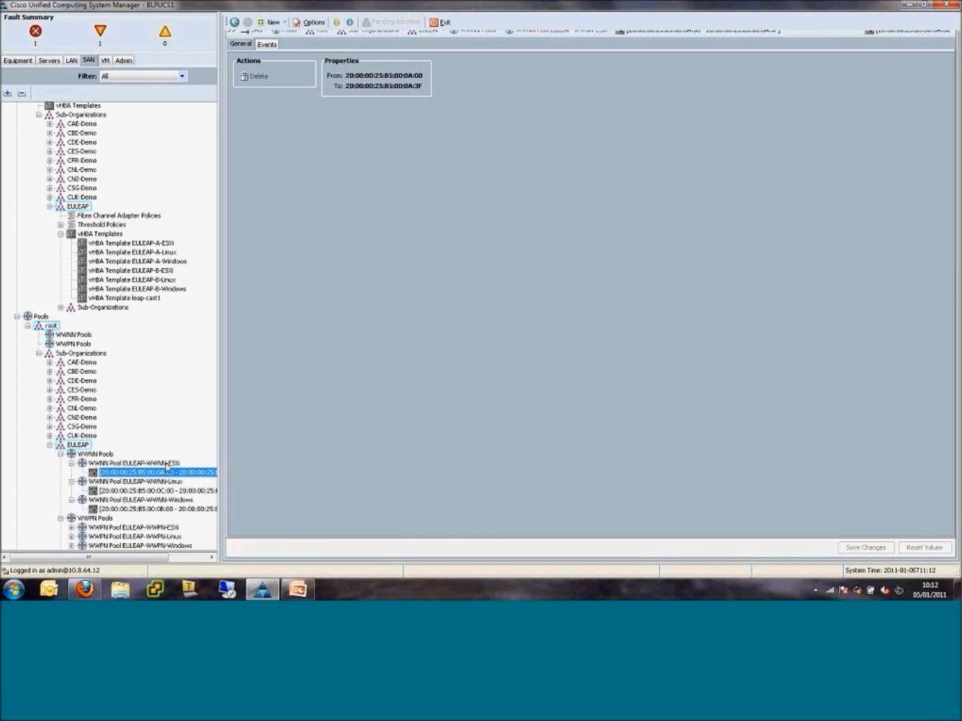
{"action": "left_click_drag", "start_coordinate": [221, 464], "coordinate": [287, 461]}
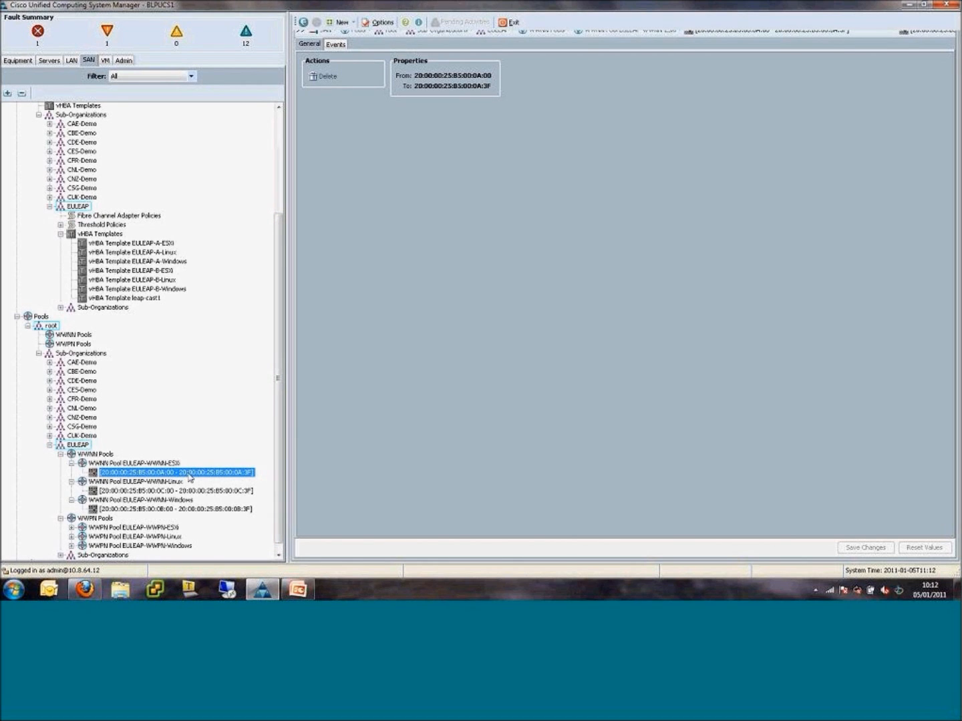
Review the leap-cast1 template and its WWN pool choices, and collapse the EULEAP organization under the SAN pools
{"action": "left_click", "coordinate": [145, 301]}
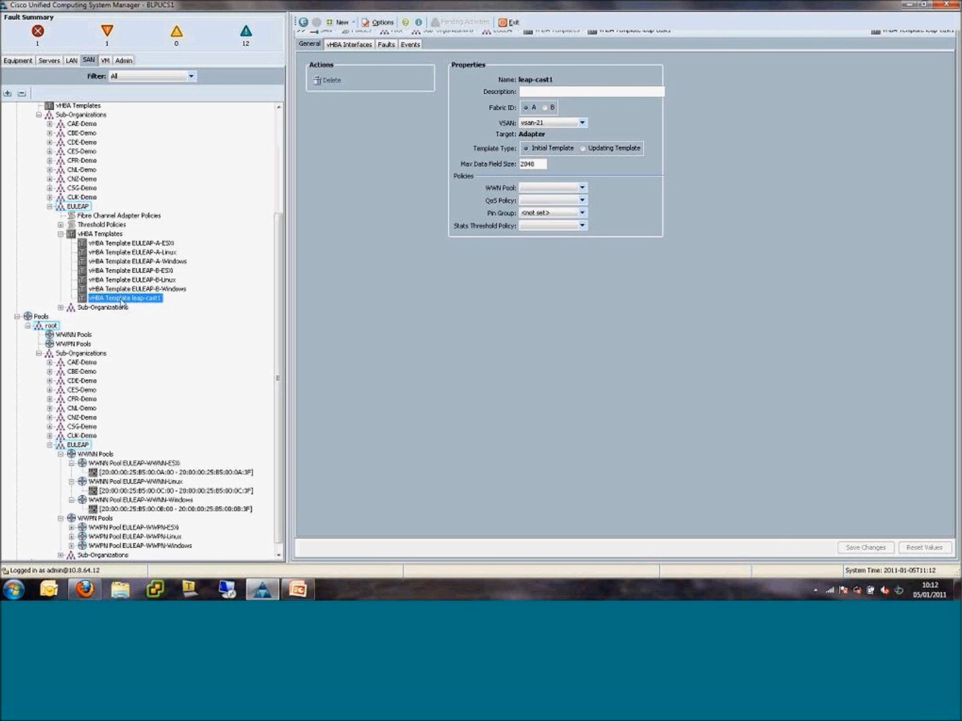
{"action": "left_click", "coordinate": [581, 188]}
{"action": "left_click", "coordinate": [578, 208]}
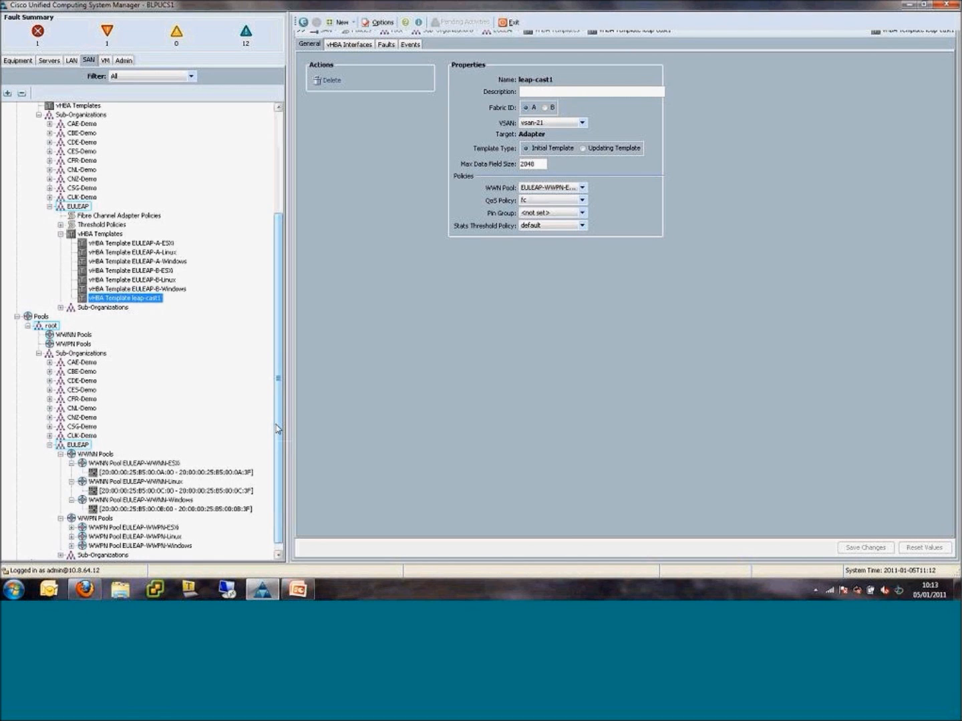
{"action": "left_click_drag", "start_coordinate": [278, 429], "coordinate": [278, 457]}
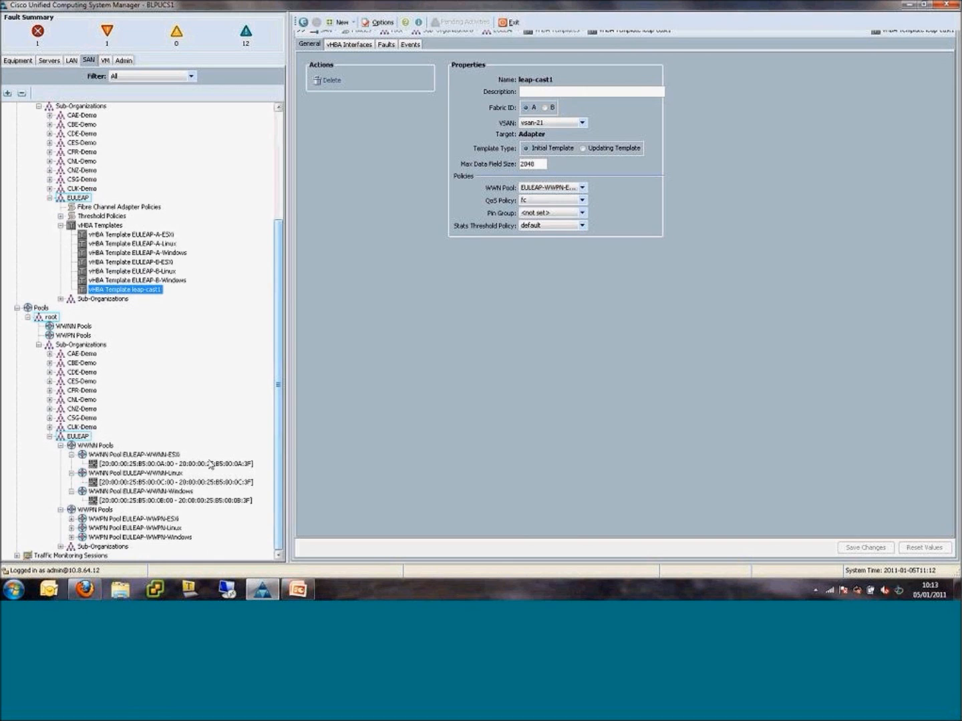
{"action": "left_click", "coordinate": [50, 437]}
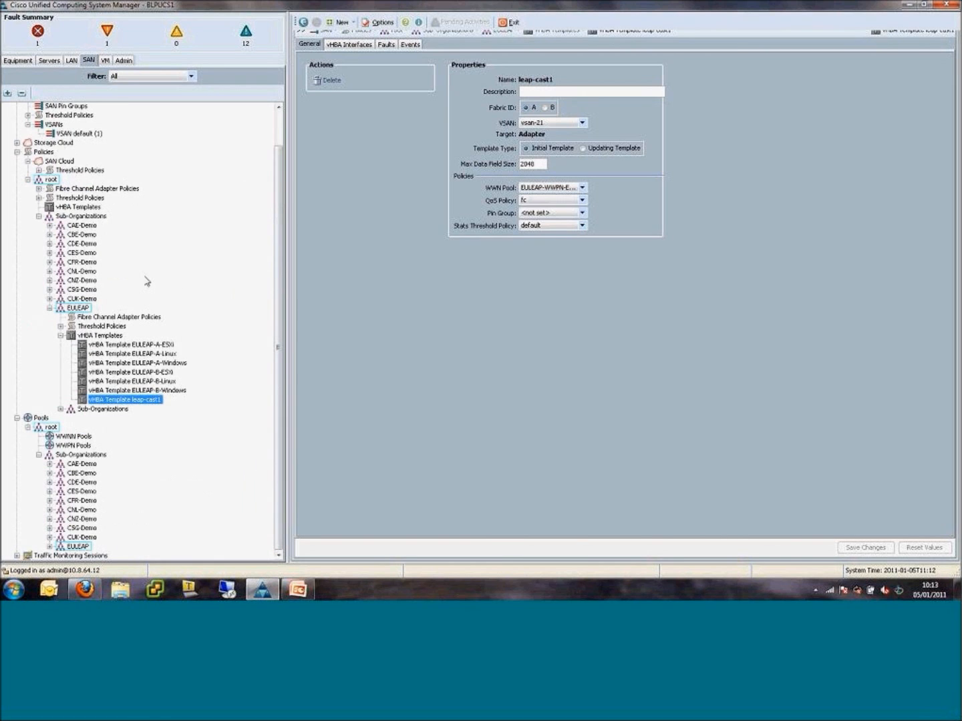